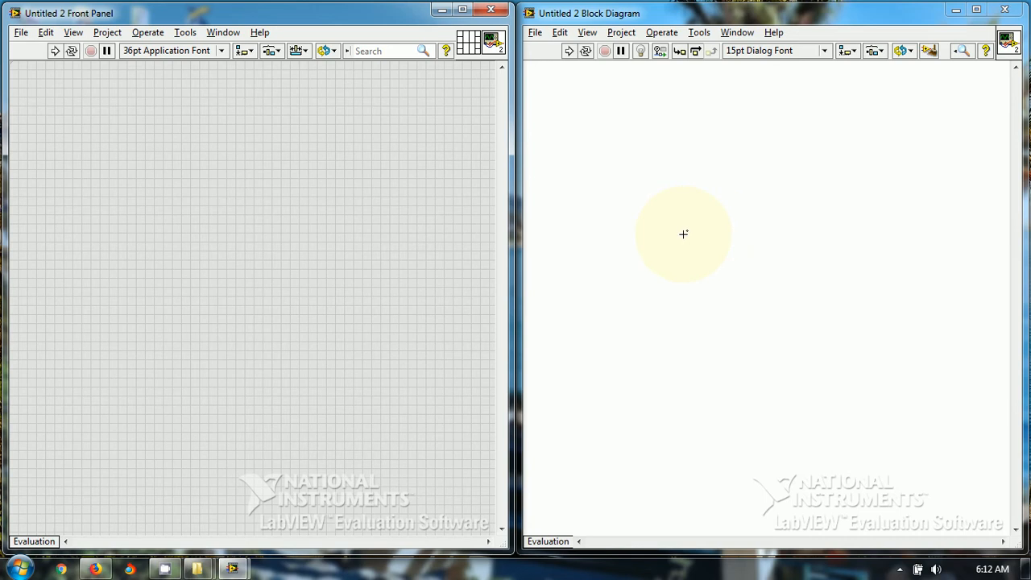
Place a local variable node on the block diagram, then delete the stray node again.
right_click(684, 234)
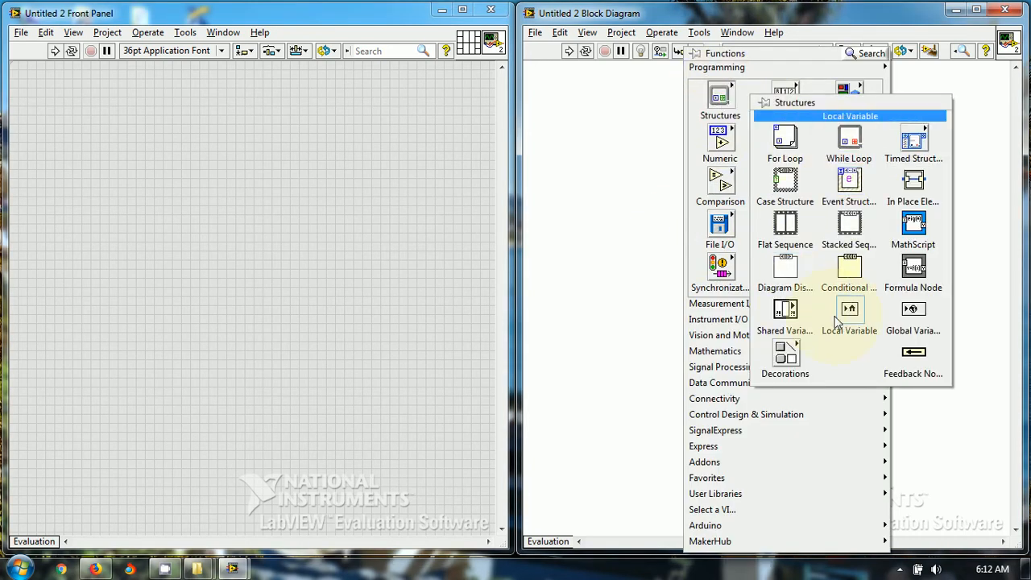
left_click(855, 316)
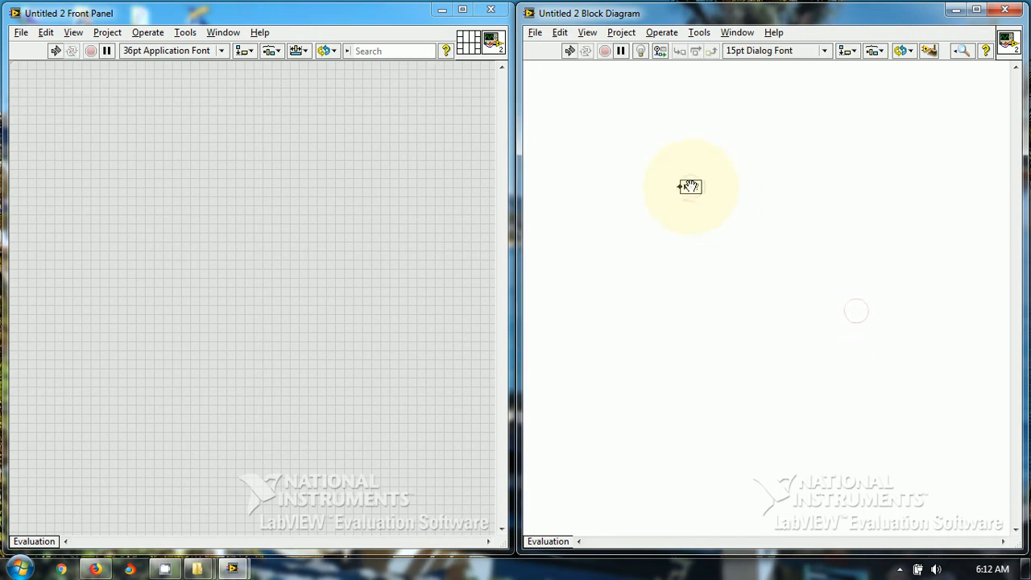
left_click(691, 187)
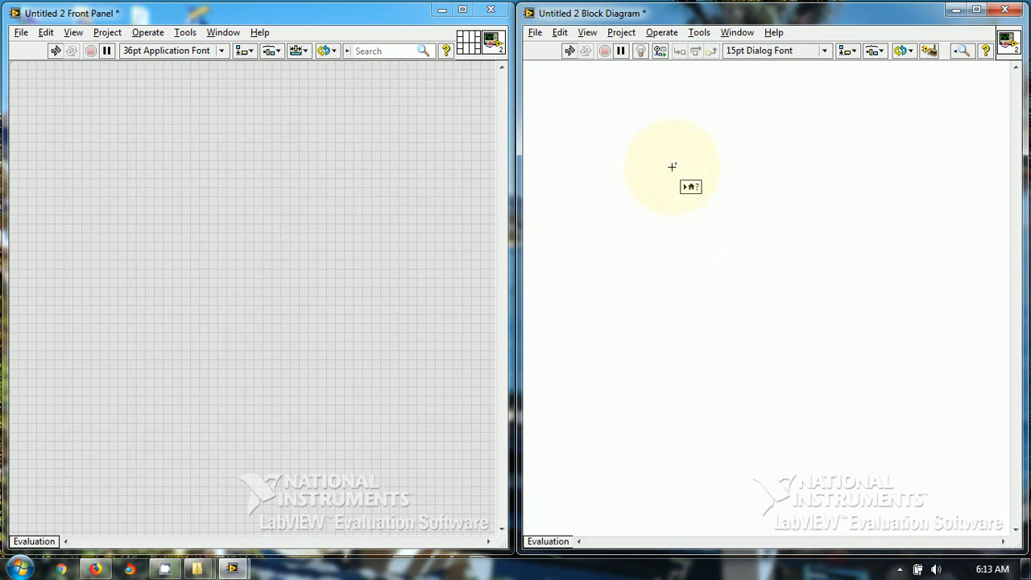
left_click_drag(667, 171, 745, 224)
key("Delete")
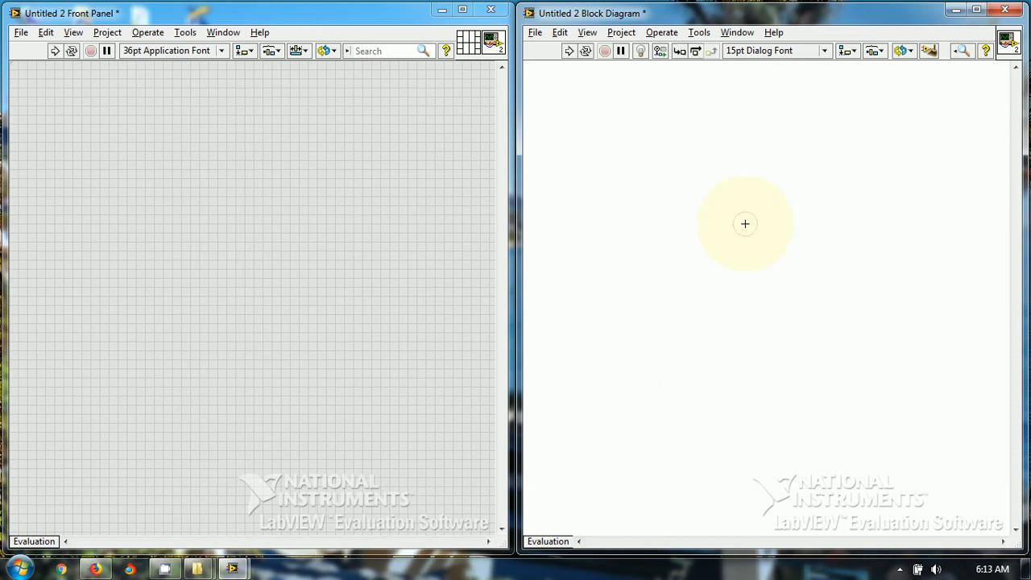
Add a string constant to the diagram and change it into a String control.
right_click(672, 174)
left_click(837, 144)
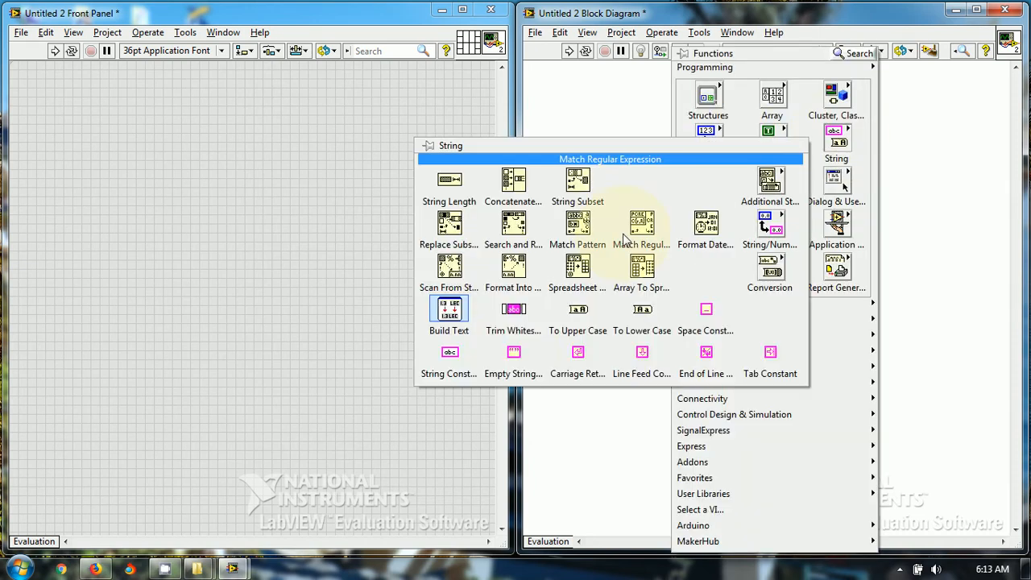
left_click(449, 355)
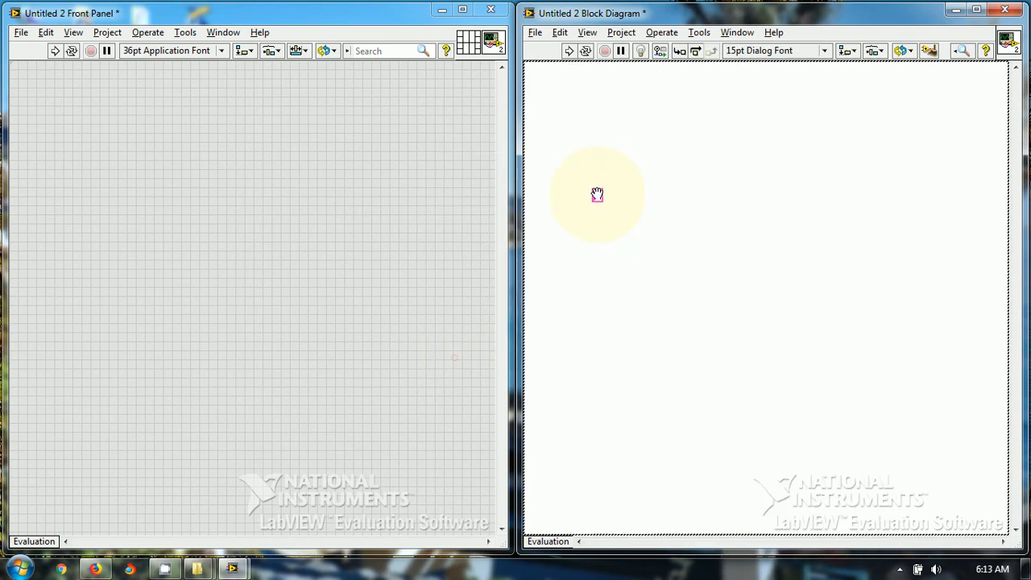
left_click(597, 194)
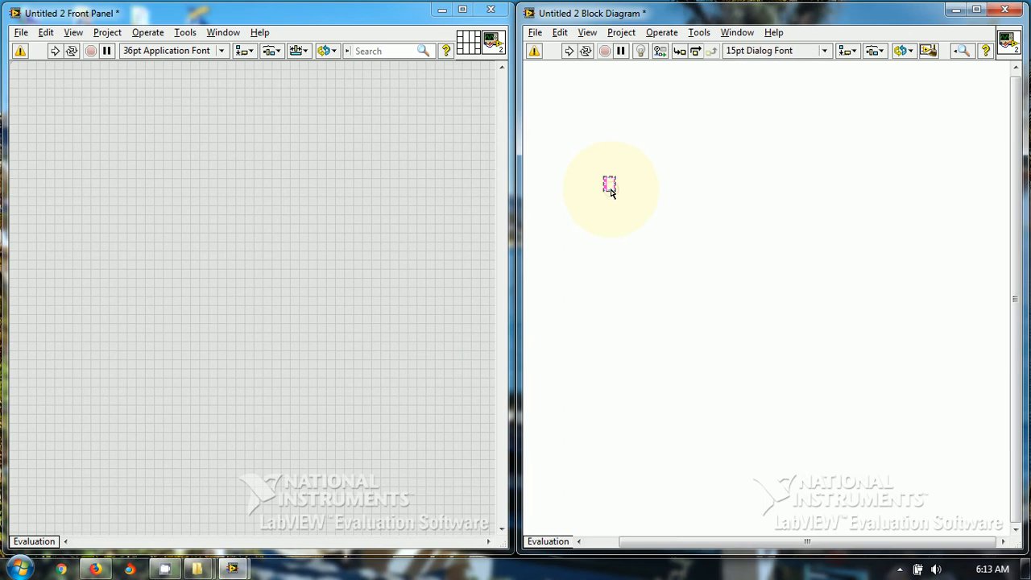
right_click(610, 188)
left_click(660, 209)
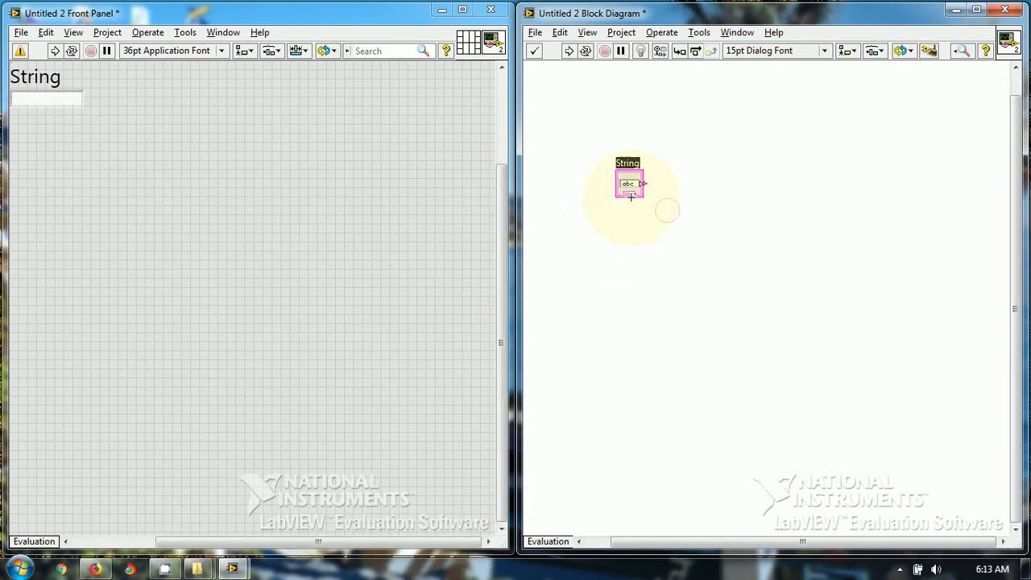
Place a local variable beside the String terminal and make it refer to String.
right_click(728, 186)
mouse_move(764, 100)
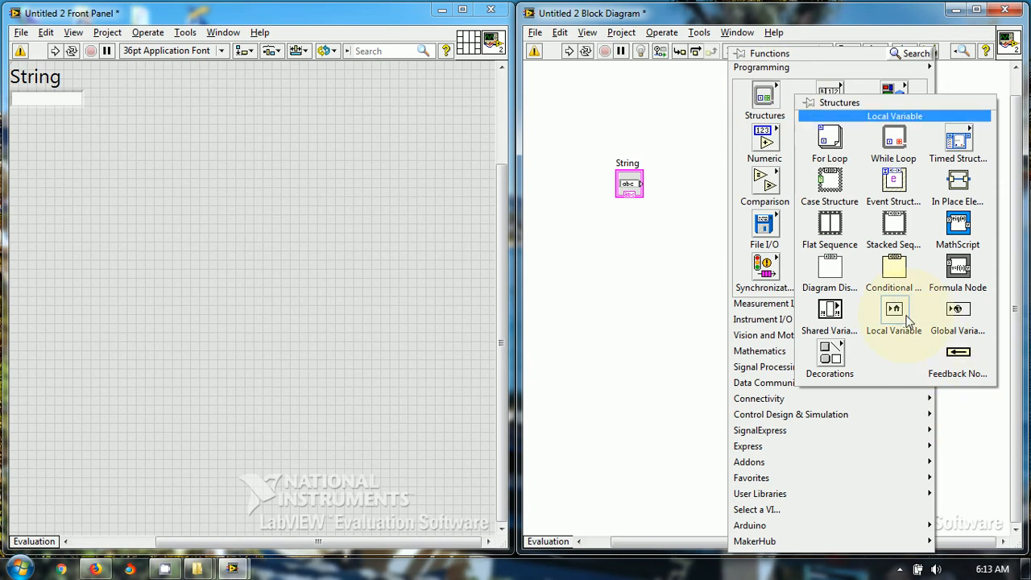
left_click(893, 314)
left_click(886, 306)
right_click(728, 187)
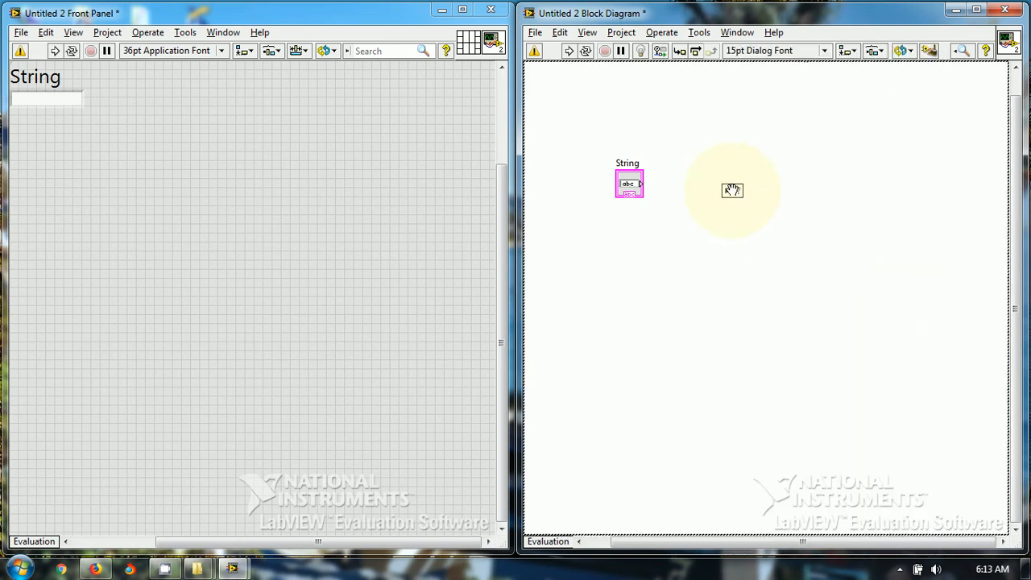
left_click(730, 192)
left_click(731, 191)
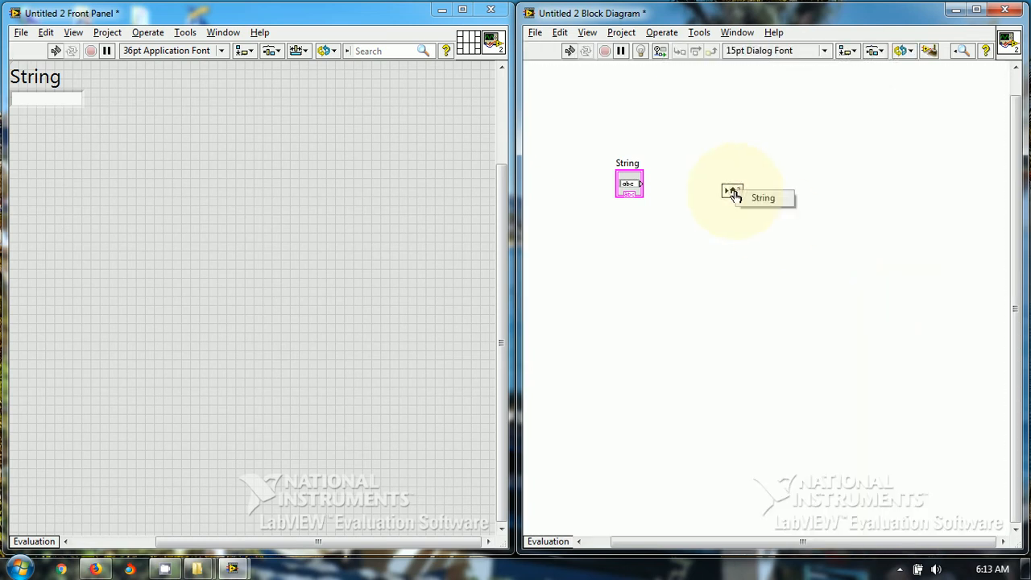
left_click(758, 199)
left_click(765, 203)
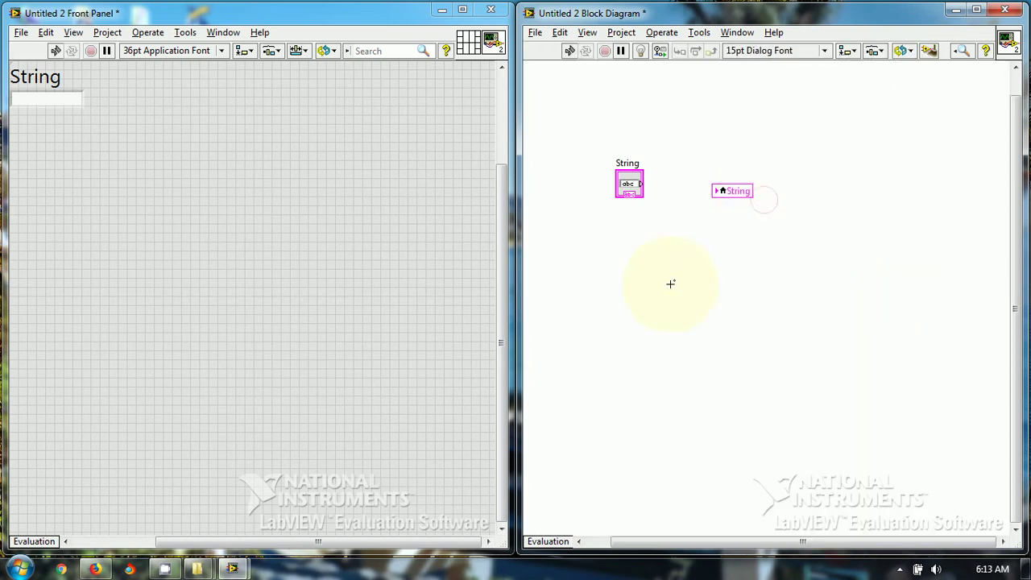
Add a true constant below the String terminal and change it into a Boolean control.
right_click(641, 247)
mouse_move(742, 142)
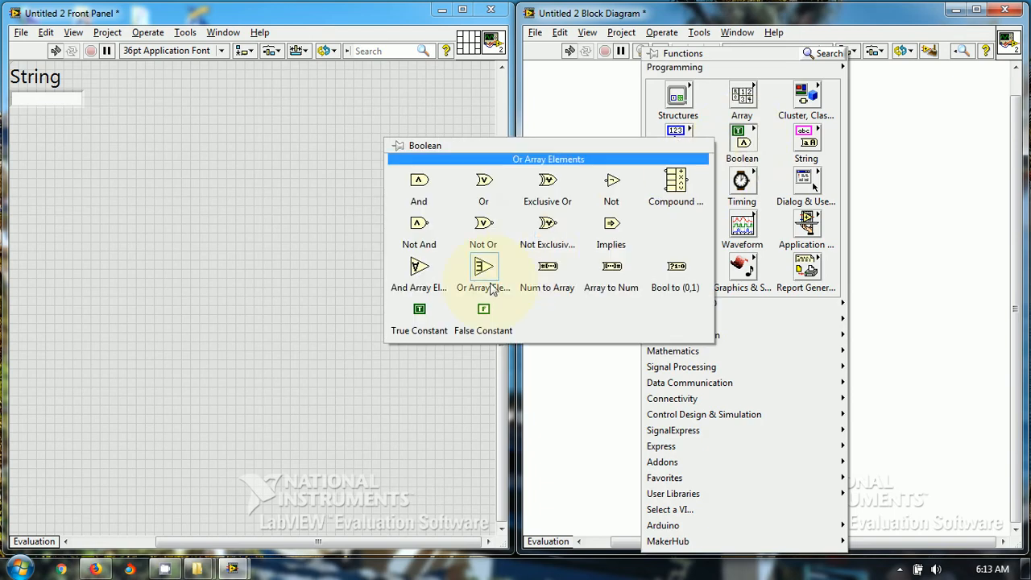
left_click(419, 310)
left_click(631, 250)
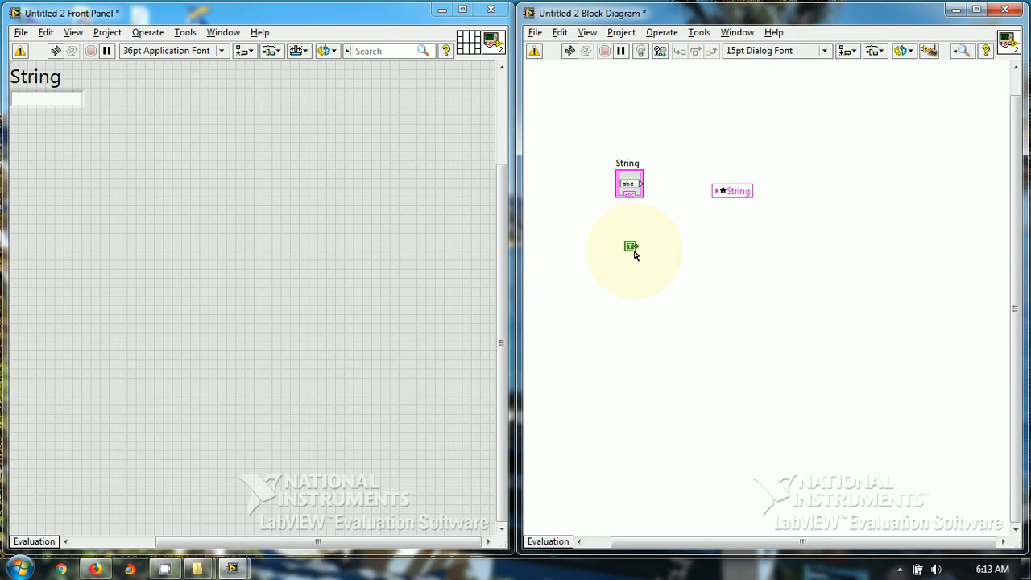
right_click(630, 248)
left_click(685, 271)
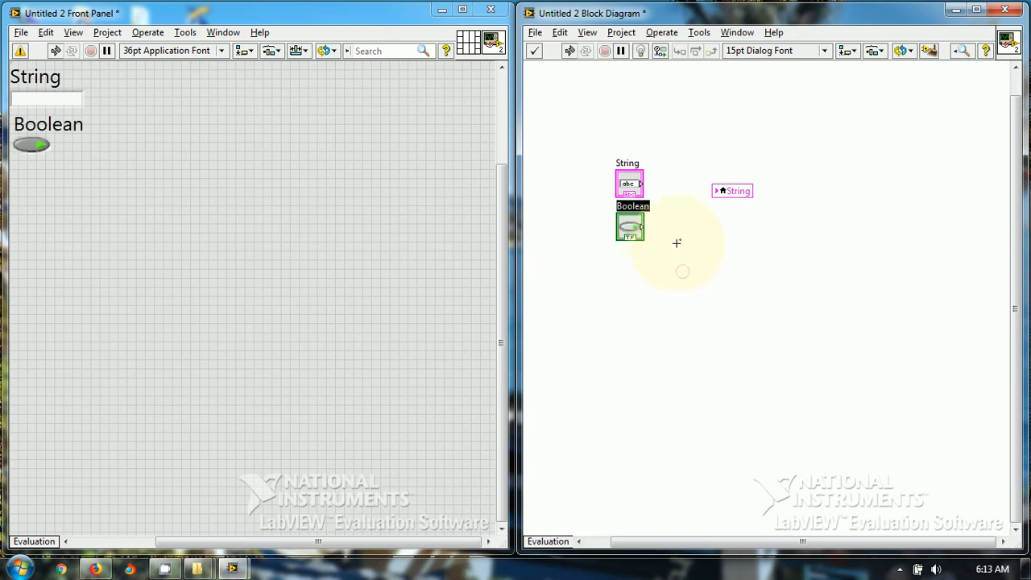
left_click_drag(637, 231, 625, 272)
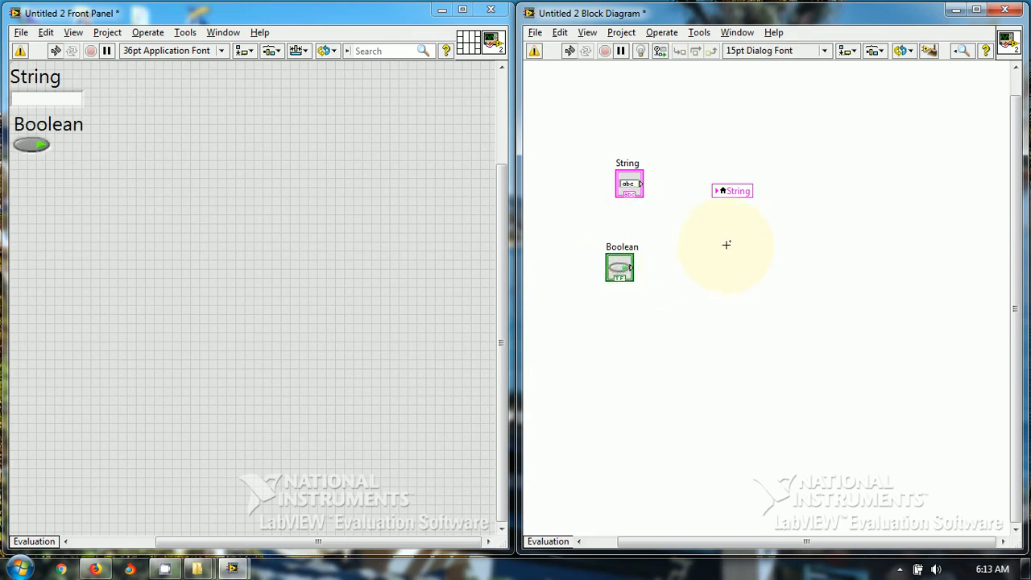
Make the local variable refer to Boolean instead of String.
left_click(735, 197)
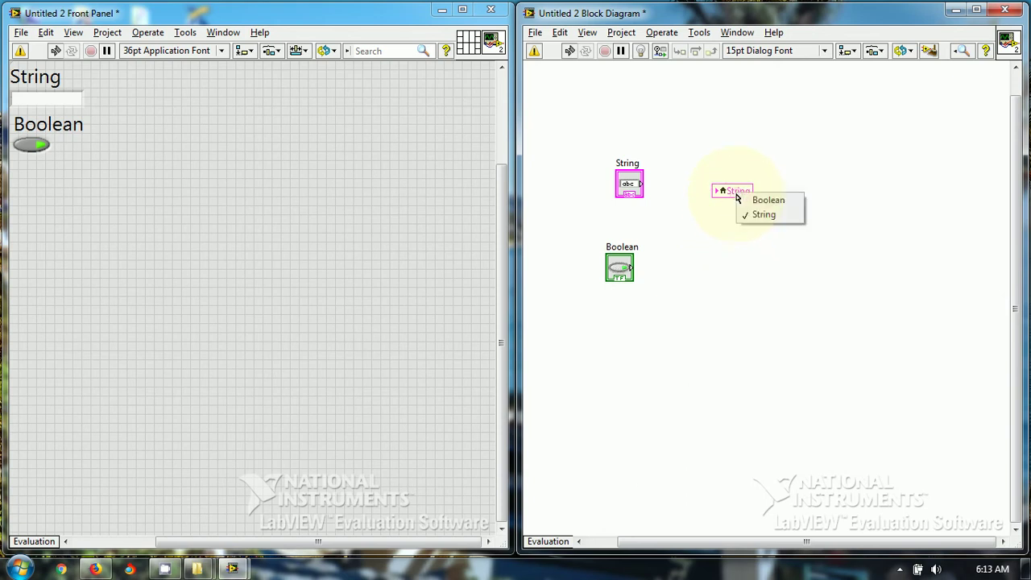
left_click(780, 201)
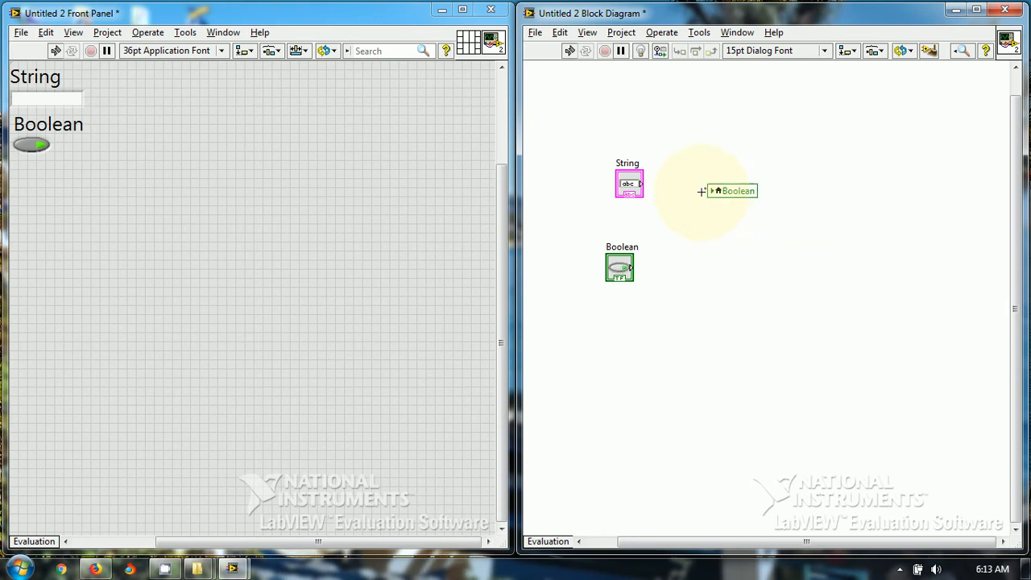
Add a numeric constant below Boolean, change it to a Numeric control, and point the local variable at Numeric.
right_click(728, 237)
mouse_move(829, 142)
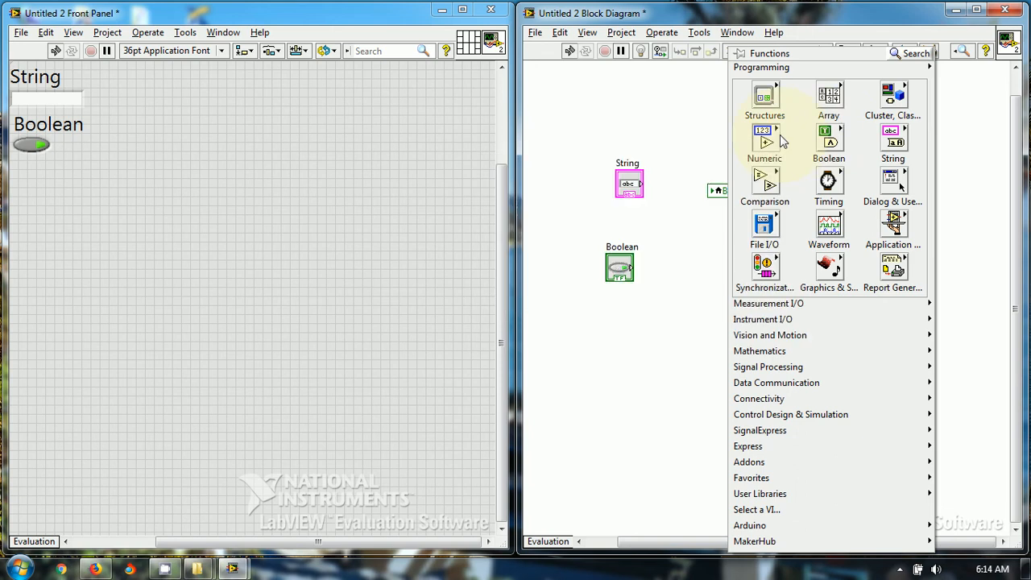
left_click(377, 355)
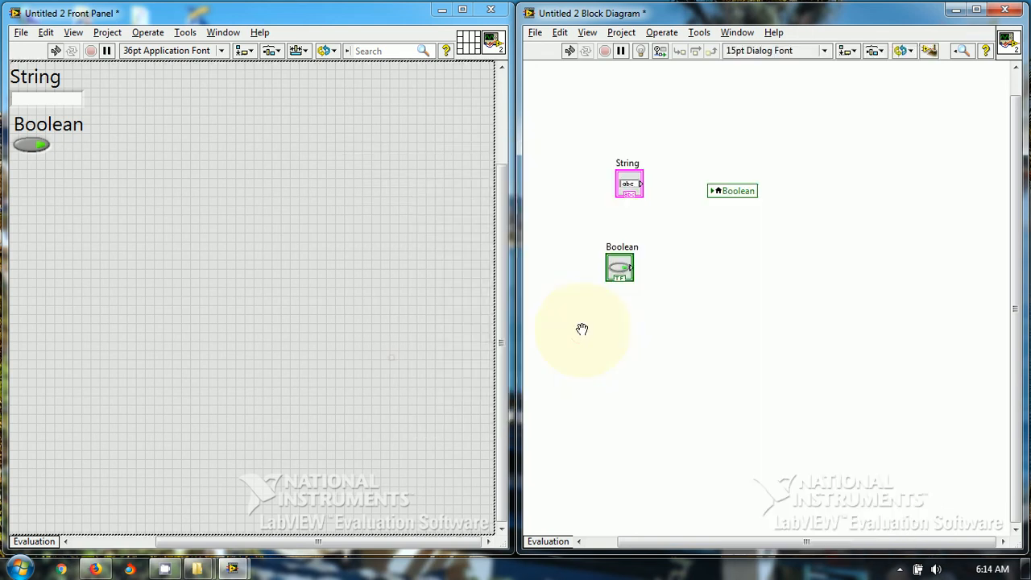
left_click(628, 322)
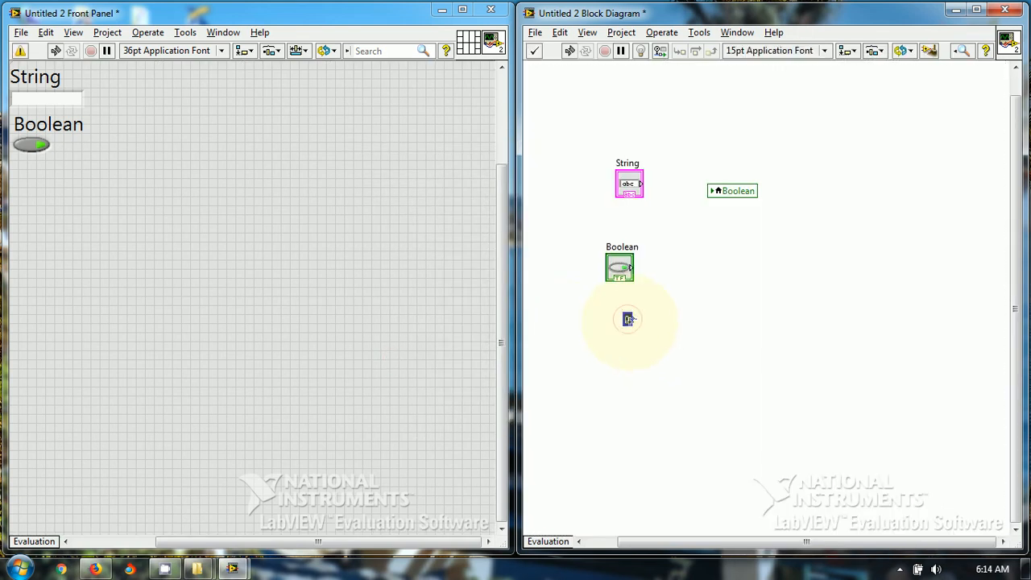
right_click(628, 320)
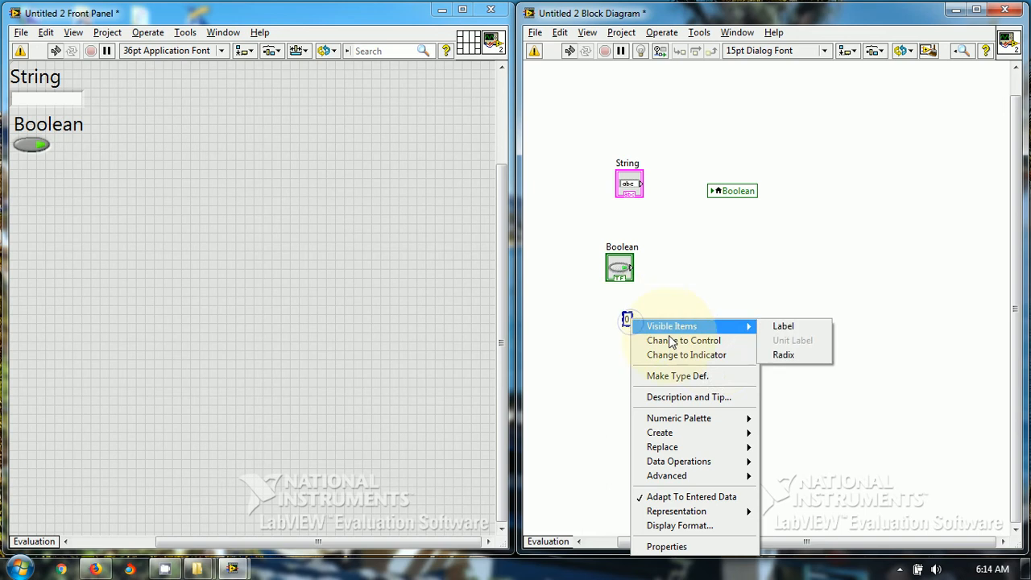
left_click(707, 345)
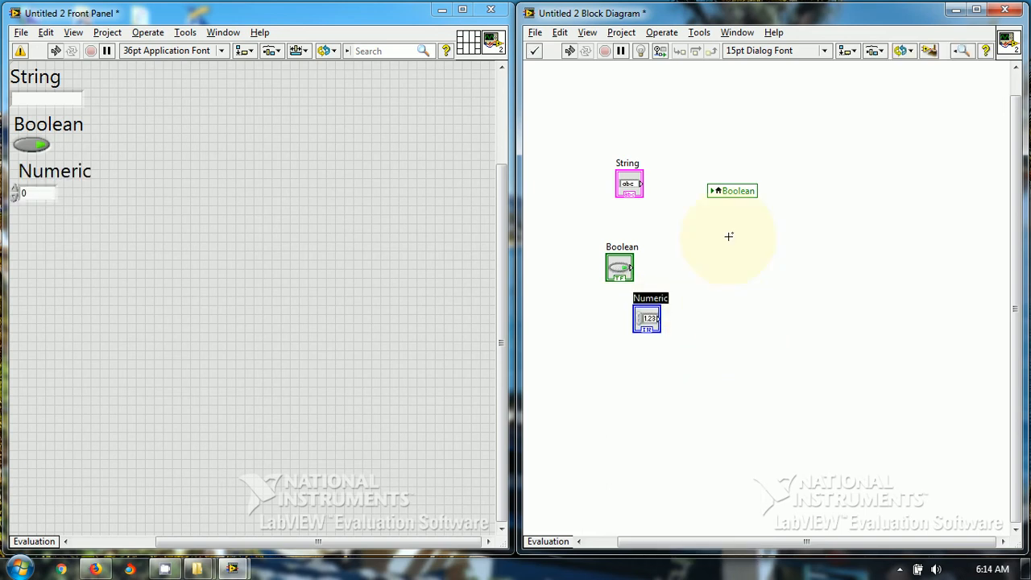
left_click(733, 192)
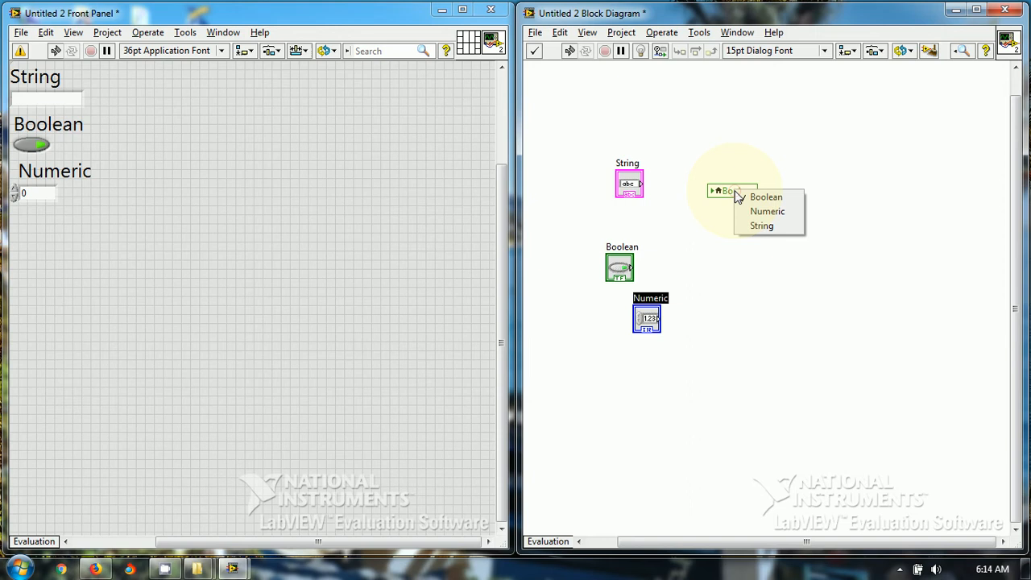
left_click(768, 211)
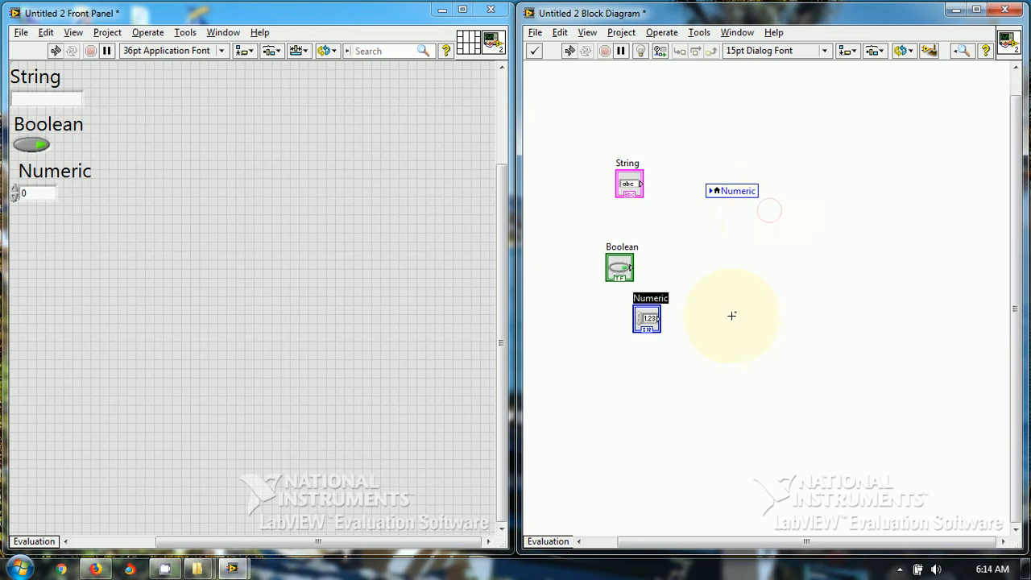
Add a DBL numeric constant below the Numeric terminal and change it into the Numeric 2 control.
right_click(681, 366)
left_click(731, 141)
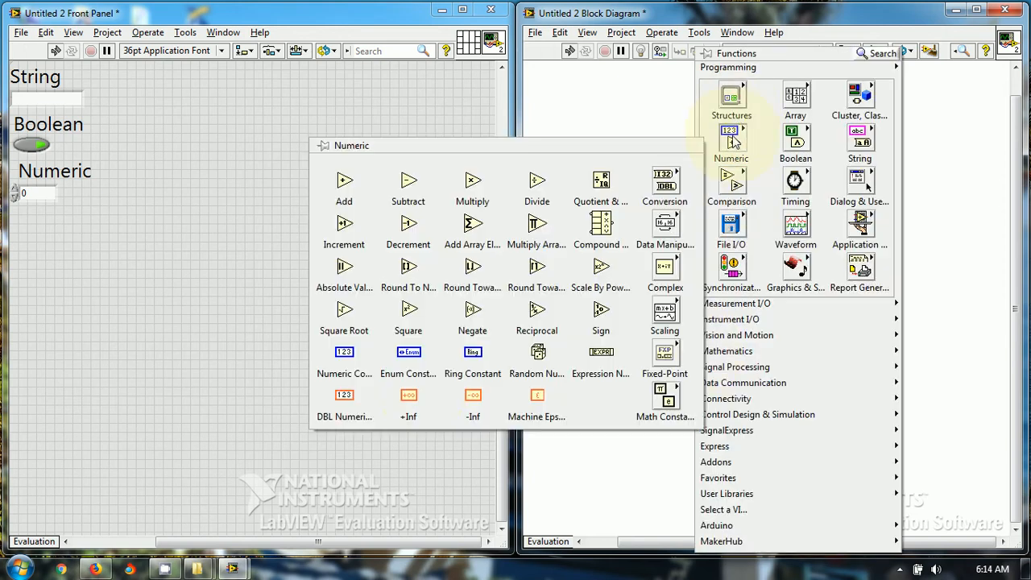
left_click(346, 394)
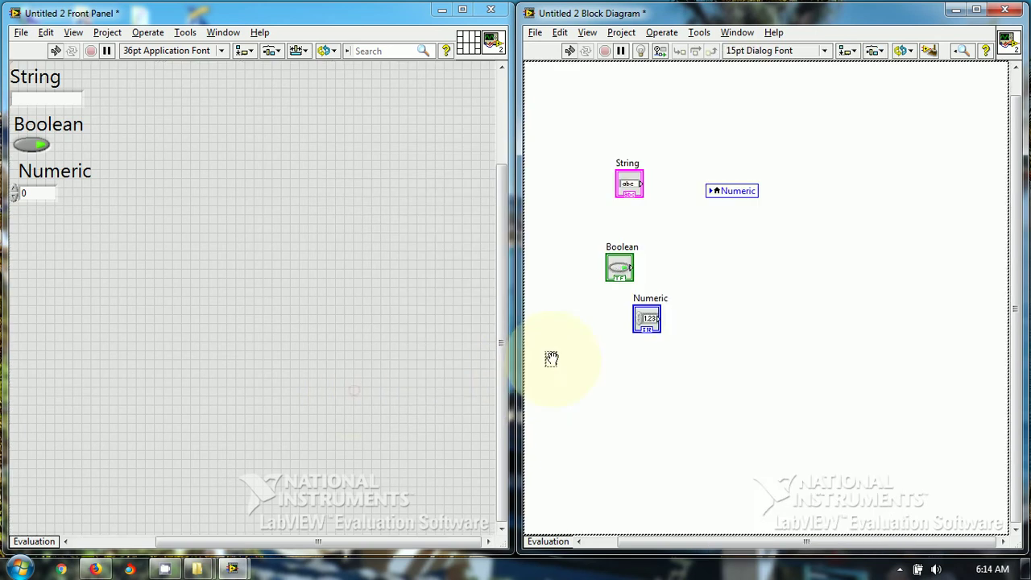
left_click(628, 375)
right_click(630, 378)
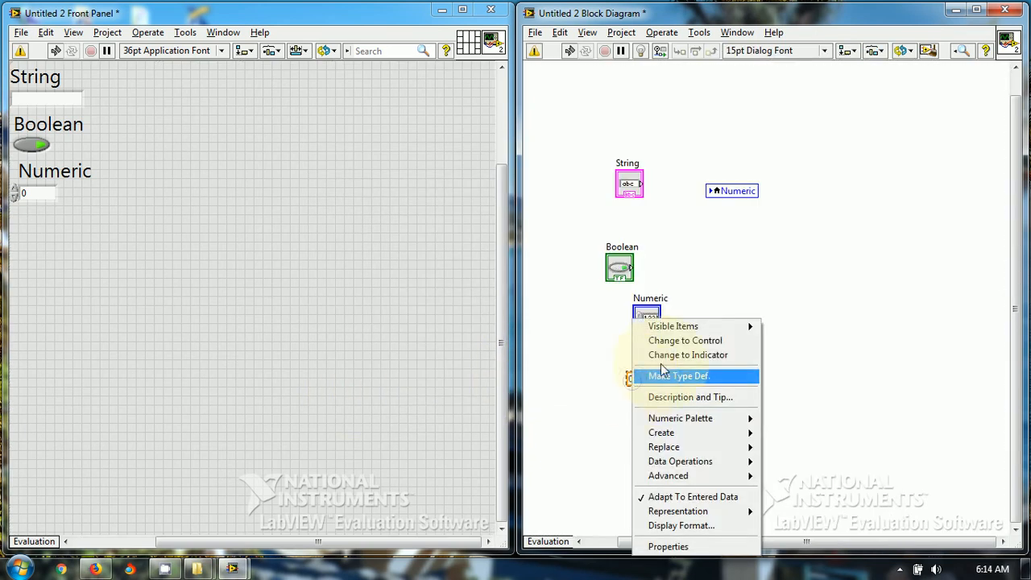
left_click(684, 340)
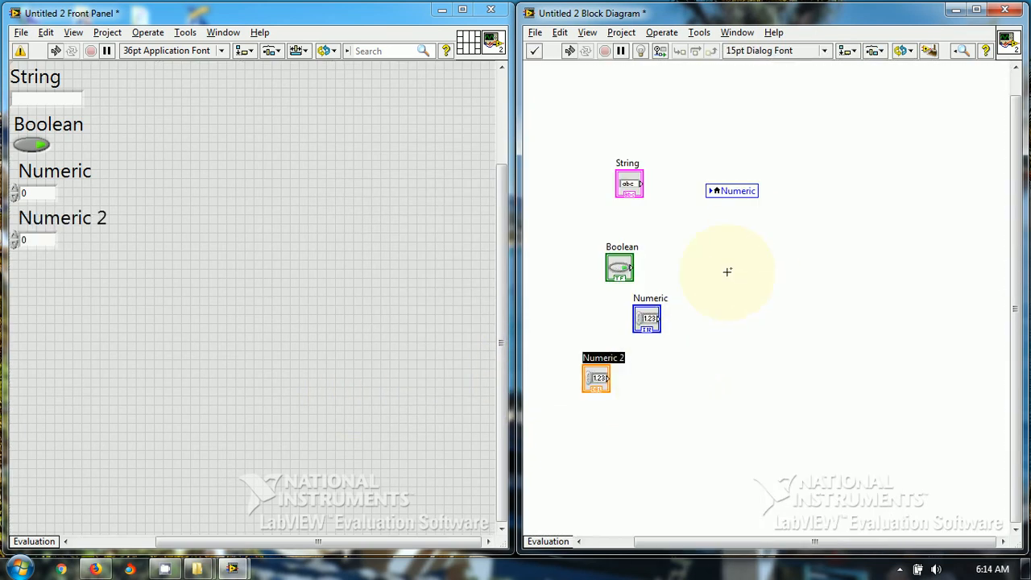
Make the local variable refer to Numeric 2, then review the String, Numeric and Numeric 2 terminal labels.
left_click(733, 192)
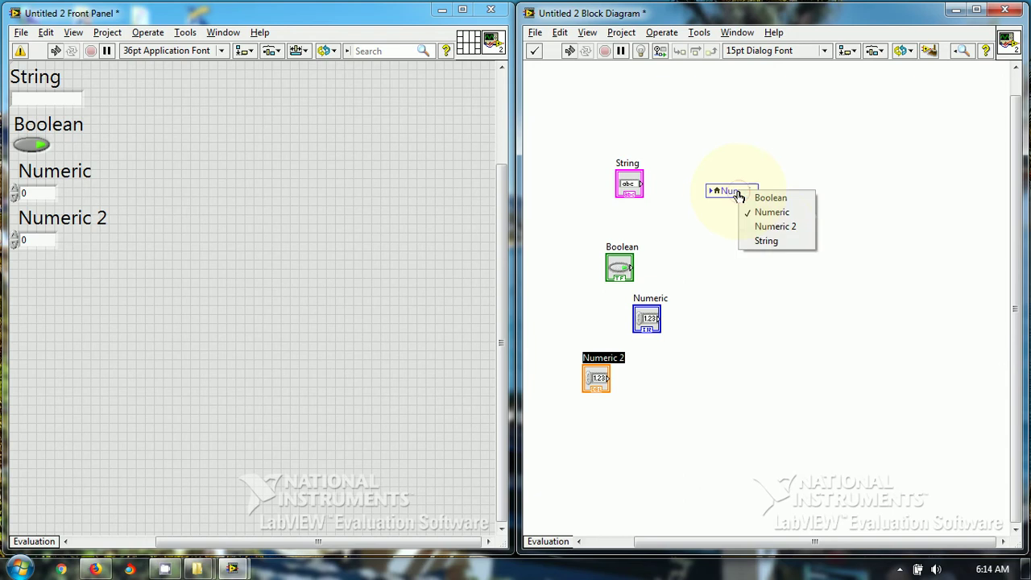
left_click(773, 227)
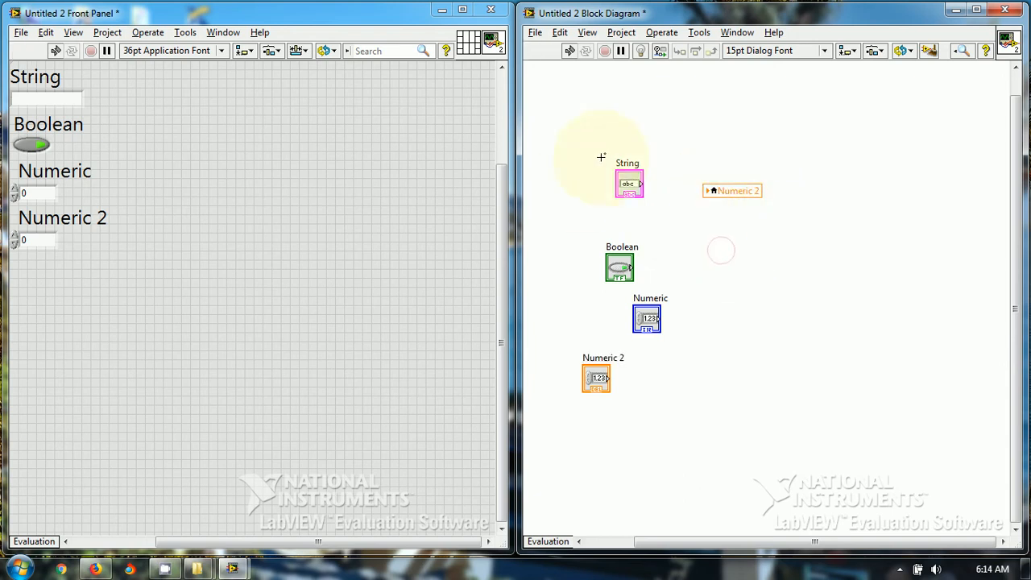
left_click(600, 359)
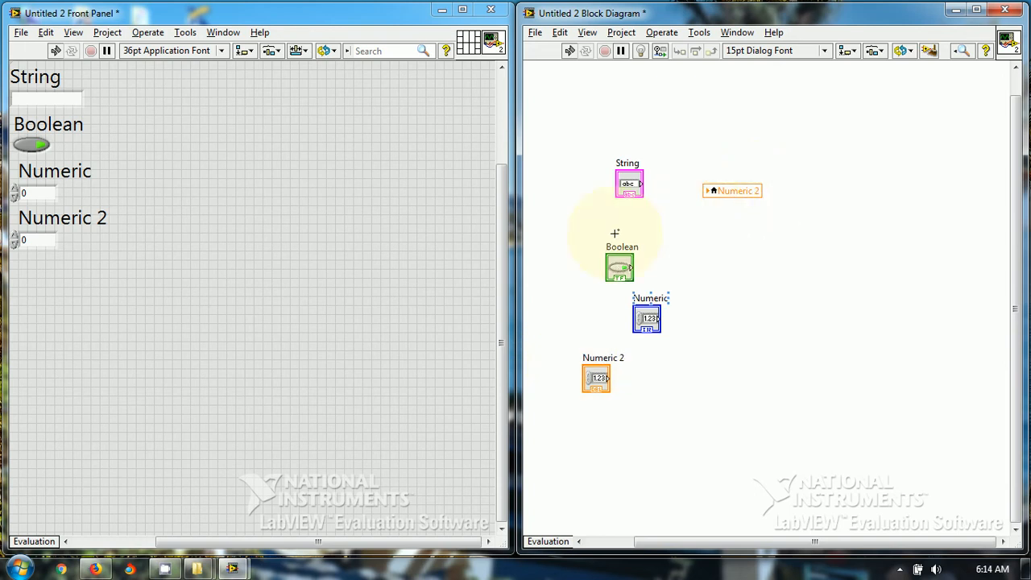
left_click(603, 359)
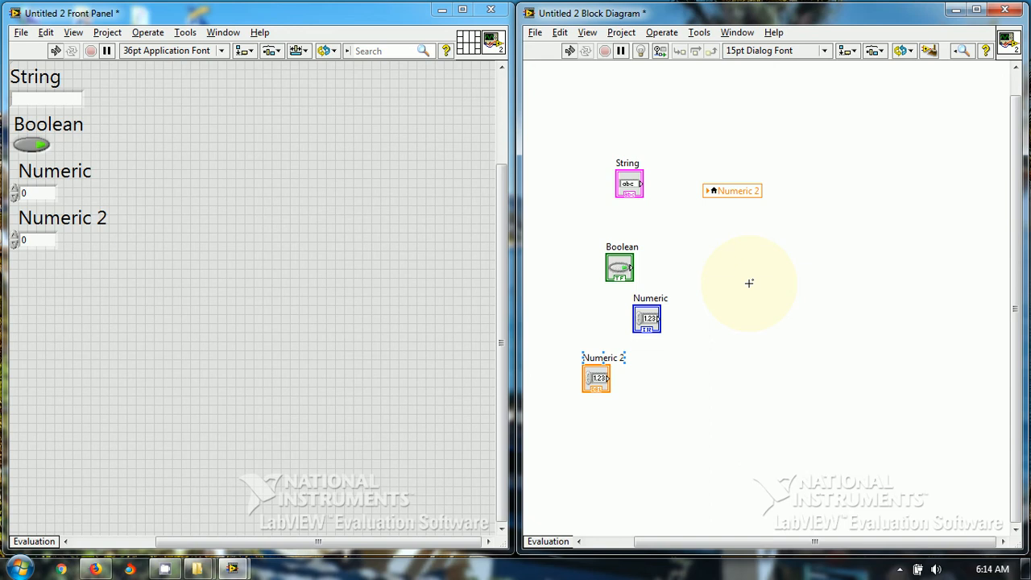
left_click(627, 163)
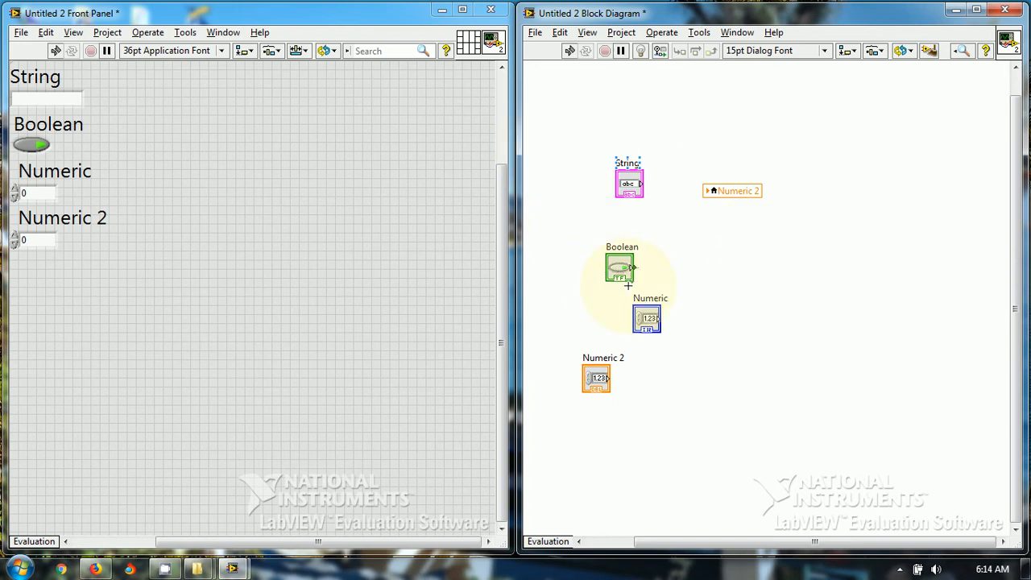
left_click(651, 298)
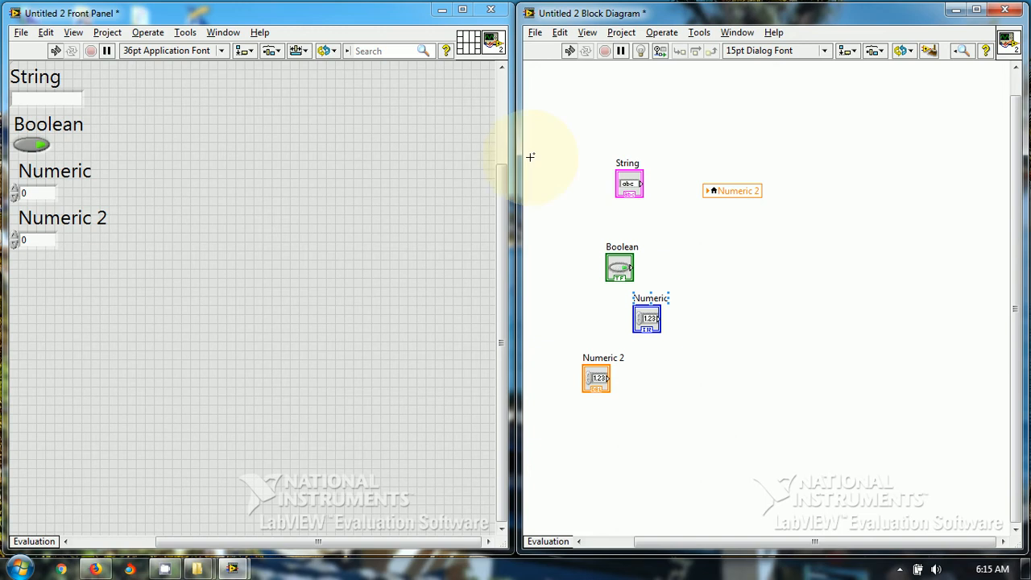
Delete every terminal and control from the diagram and close the untitled VI.
left_click_drag(565, 145, 755, 417)
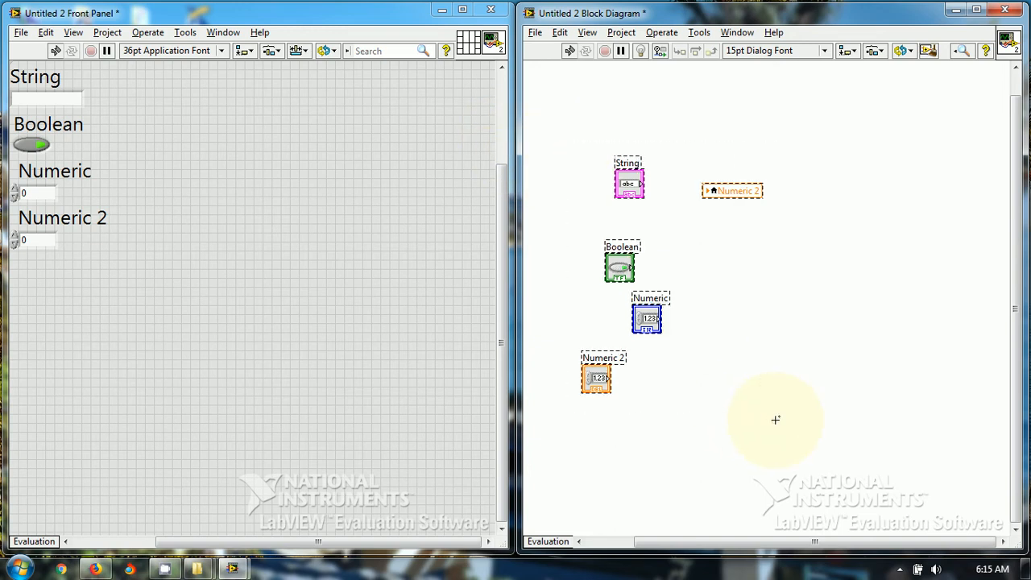
key("Delete")
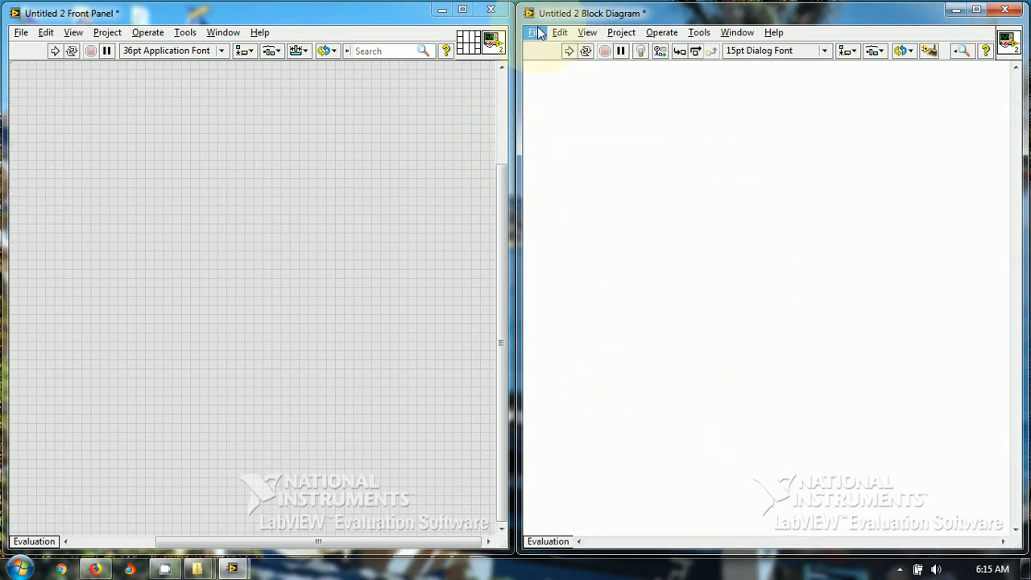
left_click(499, 15)
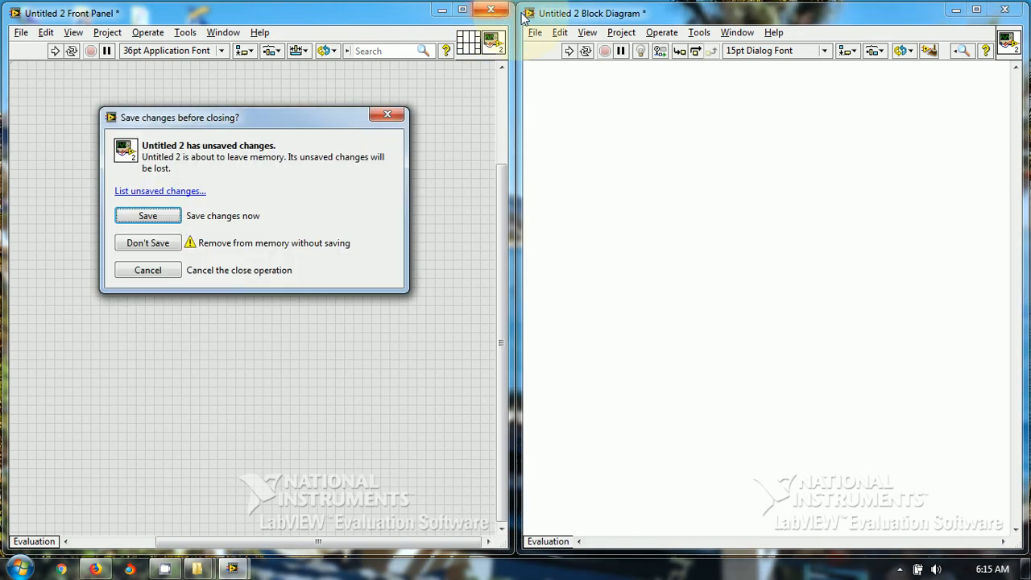
Discard the unsaved VI and open Local Variable DEMONSTRATION 1( need) from the Local Variable folder.
left_click(136, 239)
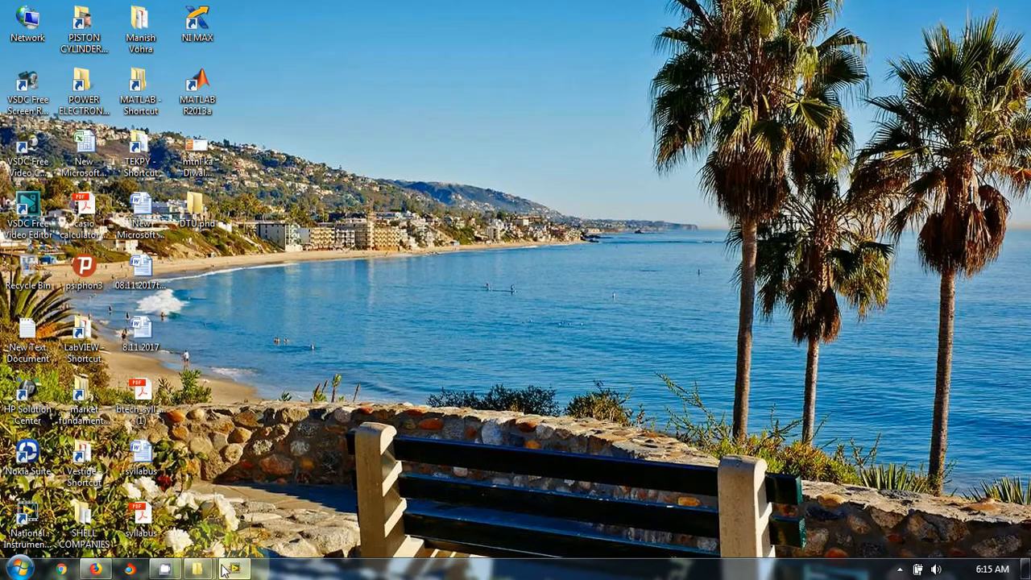
left_click(246, 568)
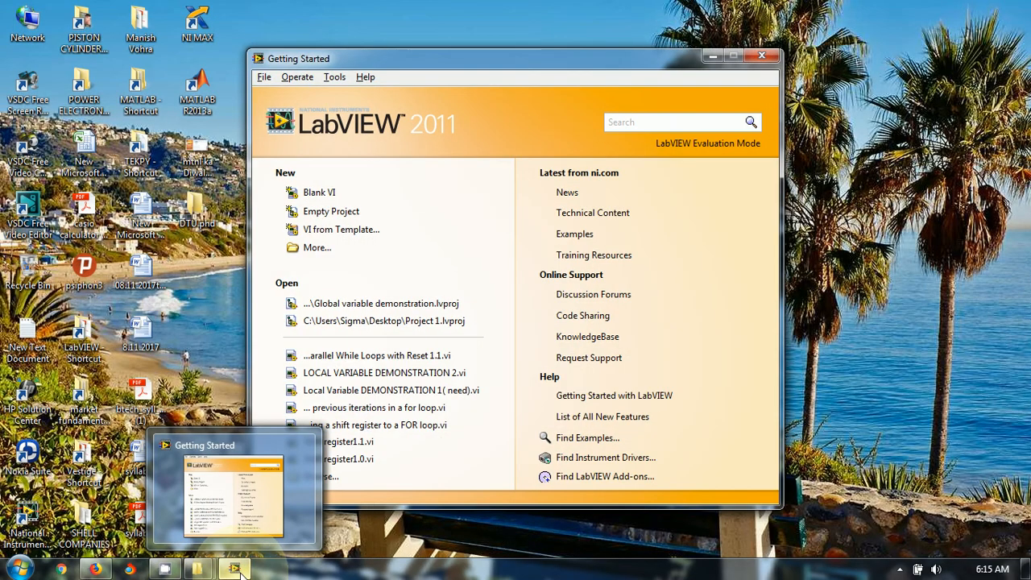
mouse_move(197, 570)
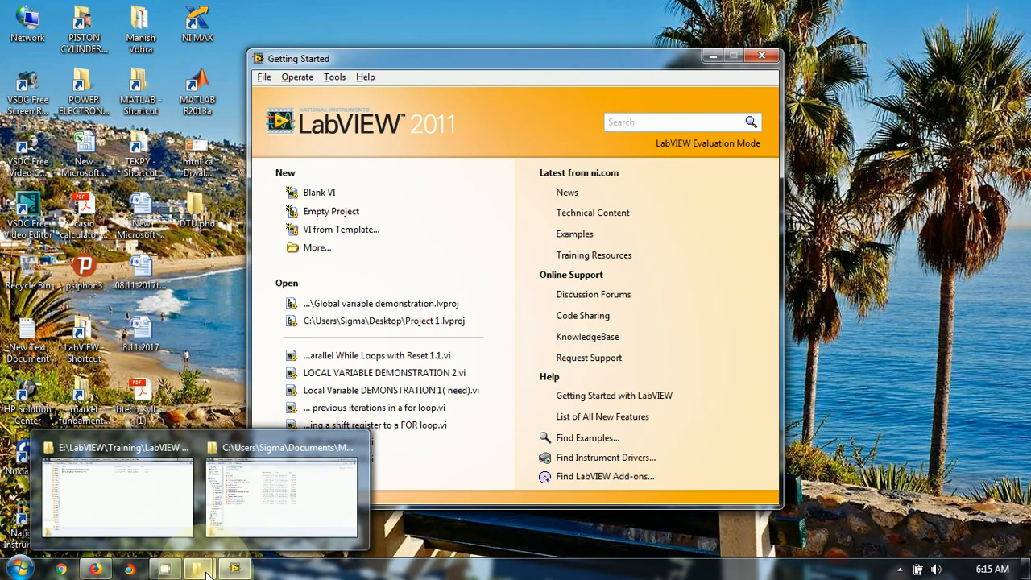
left_click(117, 495)
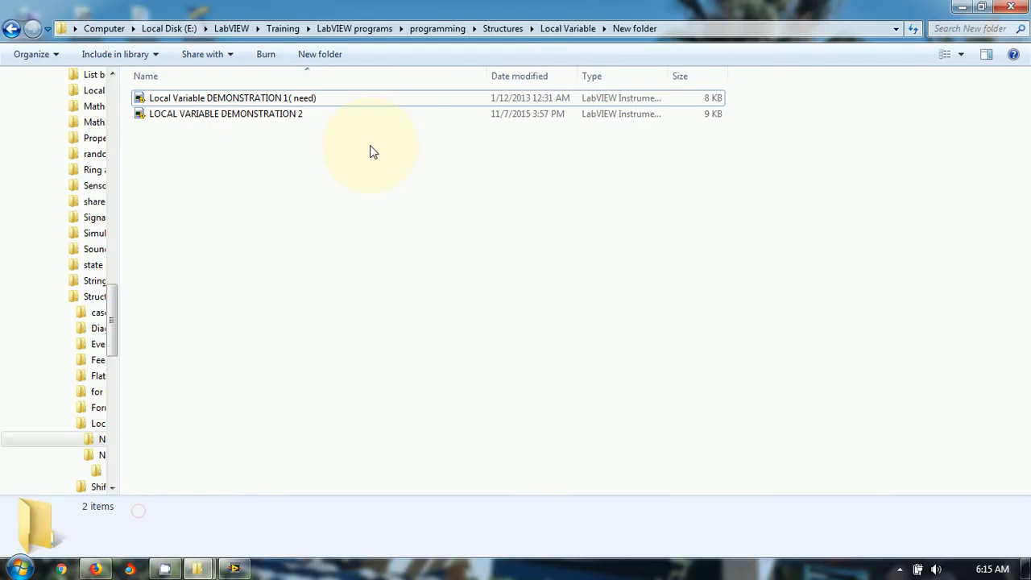
left_click(232, 98)
double_click(259, 98)
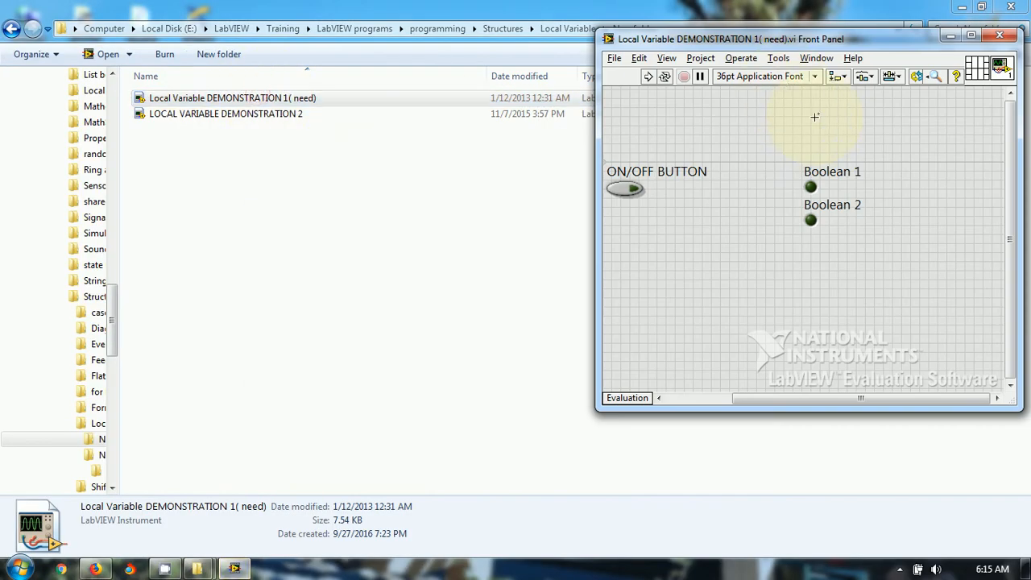
Tile the front panel and block diagram side by side with Ctrl+T.
key("ctrl+t")
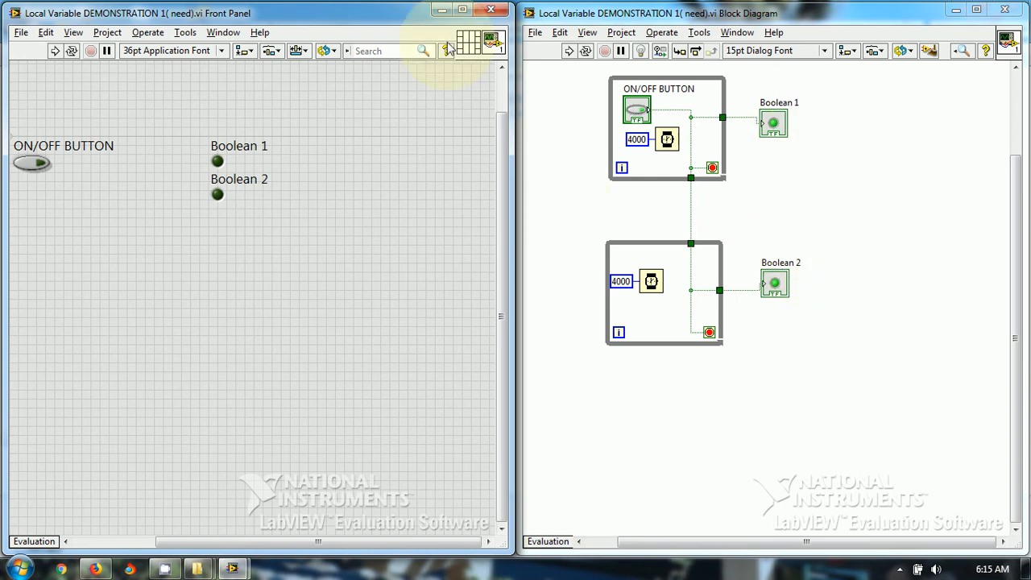
Run the VI, switch the ON/OFF BUTTON on, and inspect the Boolean 2 indicator on the panel.
left_click(568, 51)
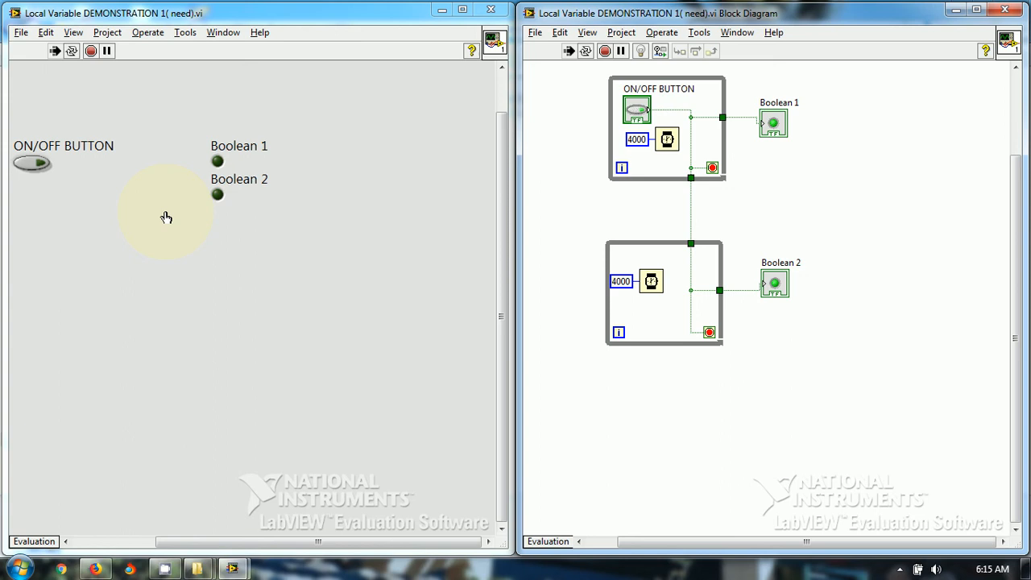
left_click(36, 164)
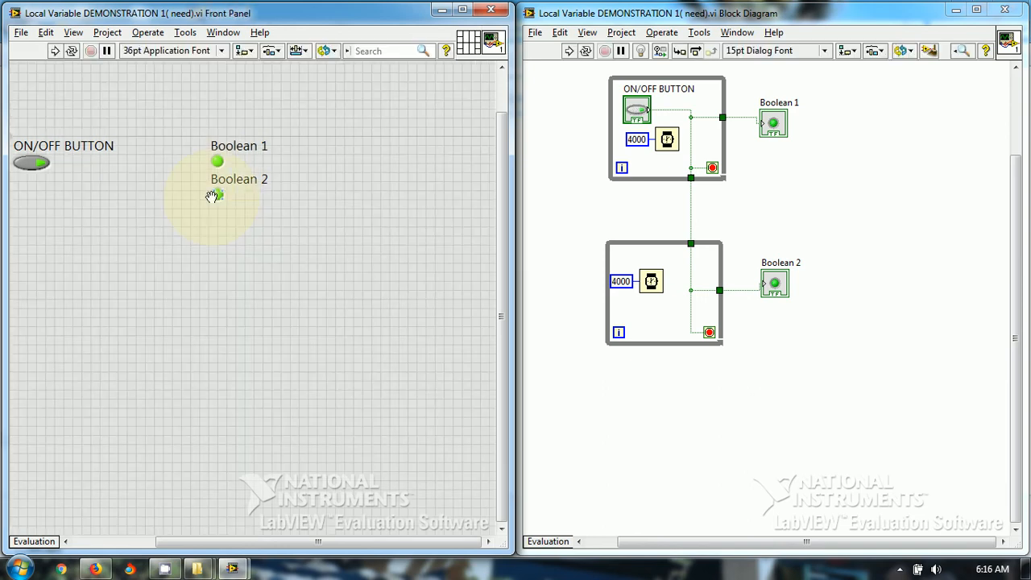
left_click(245, 179)
left_click(218, 195)
left_click(706, 203)
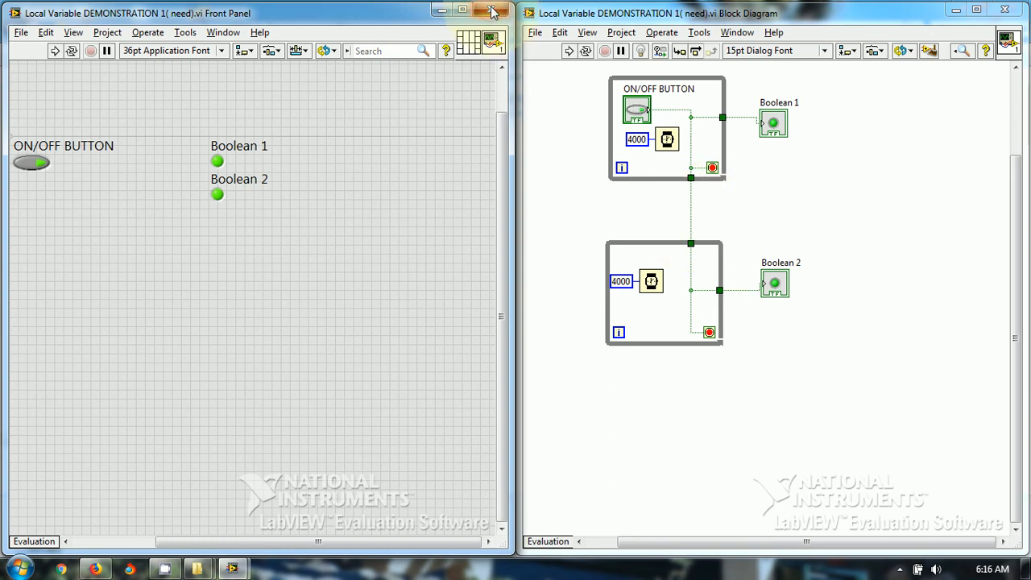
Close demonstration 1, dismiss the Getting Started window, and open LOCAL VARIABLE DEMONSTRATION 2.
left_click(493, 11)
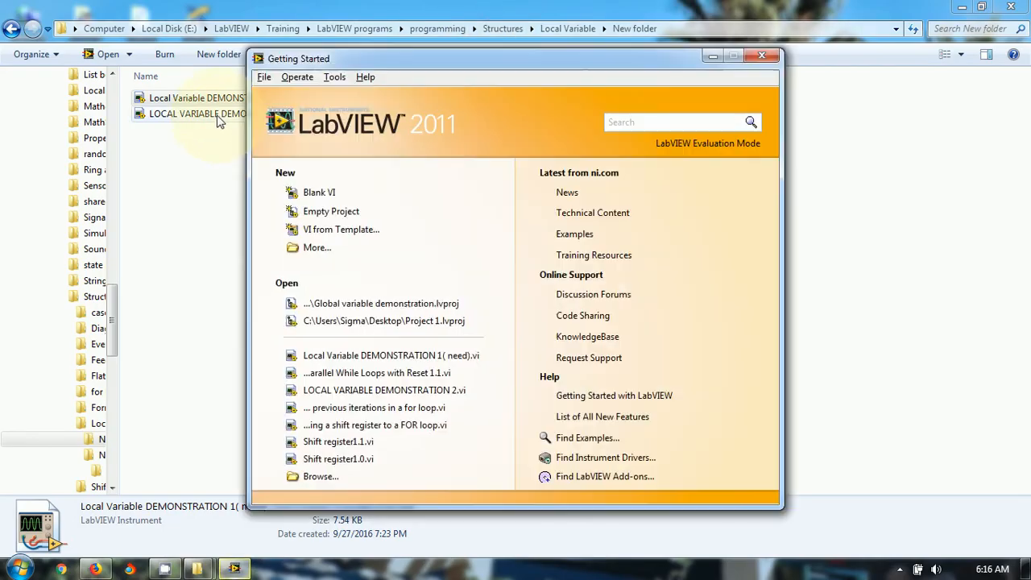
left_click(761, 55)
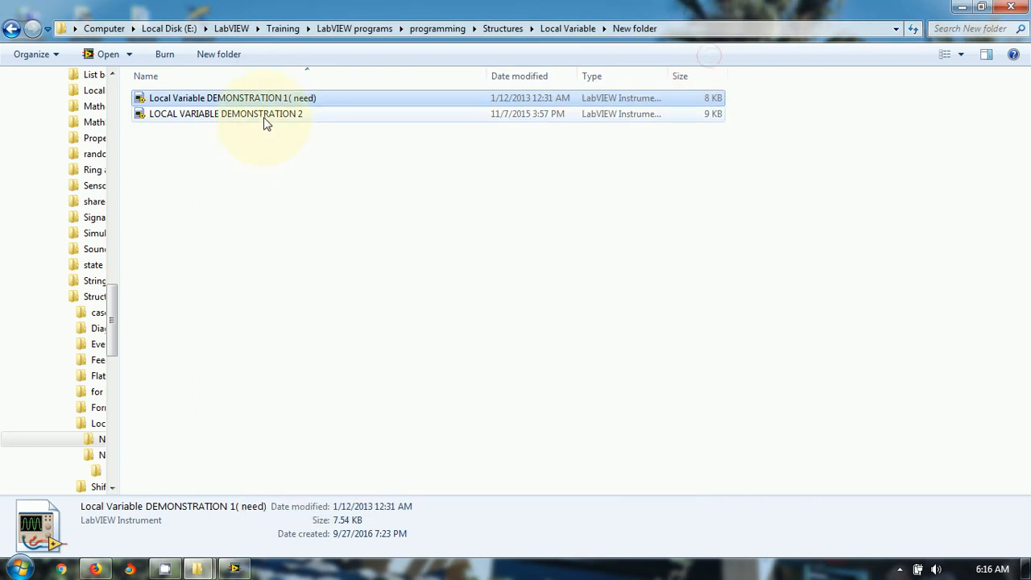
double_click(265, 115)
left_click(257, 129)
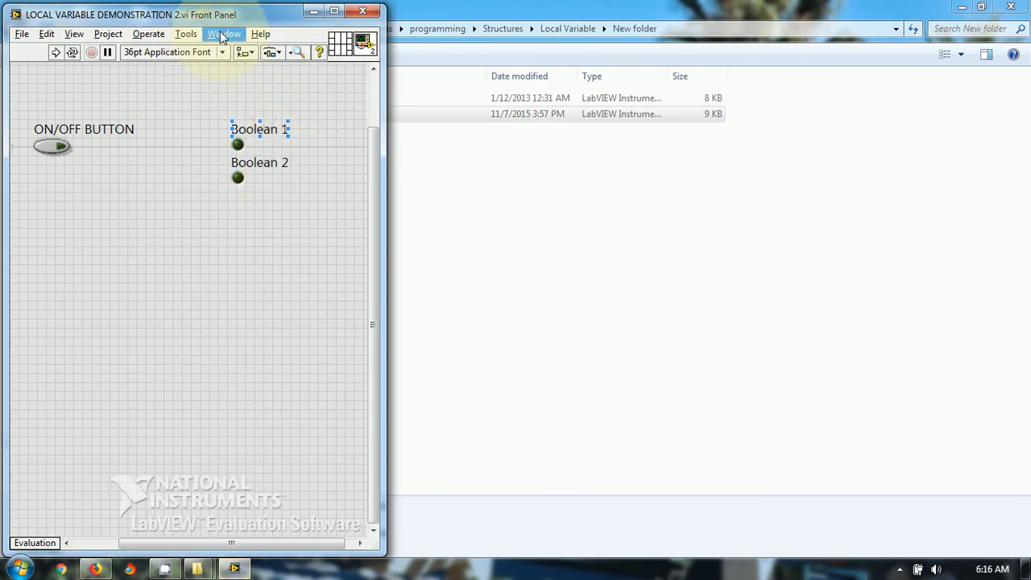
Show the block diagram of demonstration 2 tiled beside its front panel.
left_click(224, 34)
left_click(266, 54)
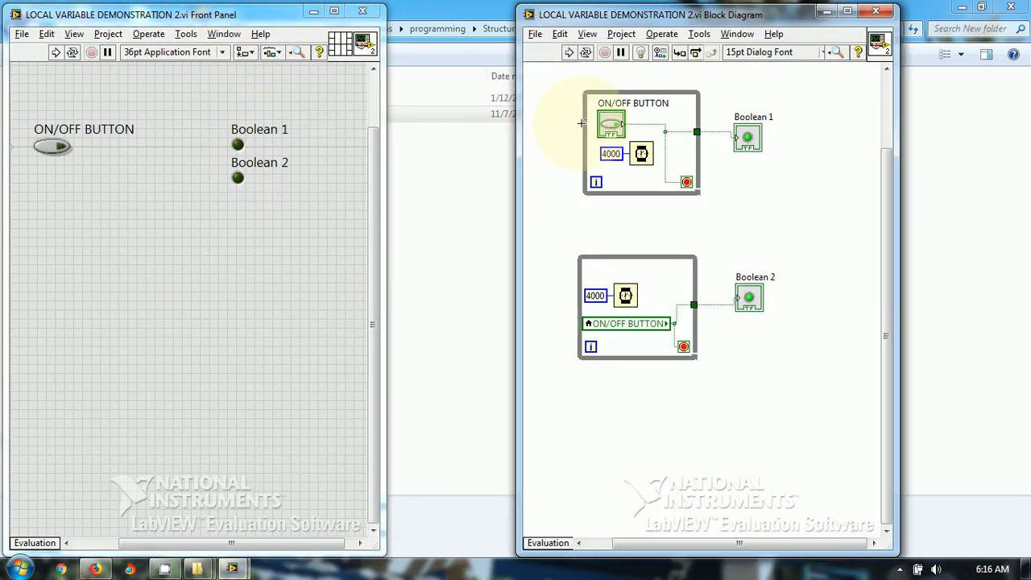
key("ctrl+t")
Select the two while loops and wire the ON/OFF BUTTON local variable to the lower loop's stop terminal.
left_click(583, 123)
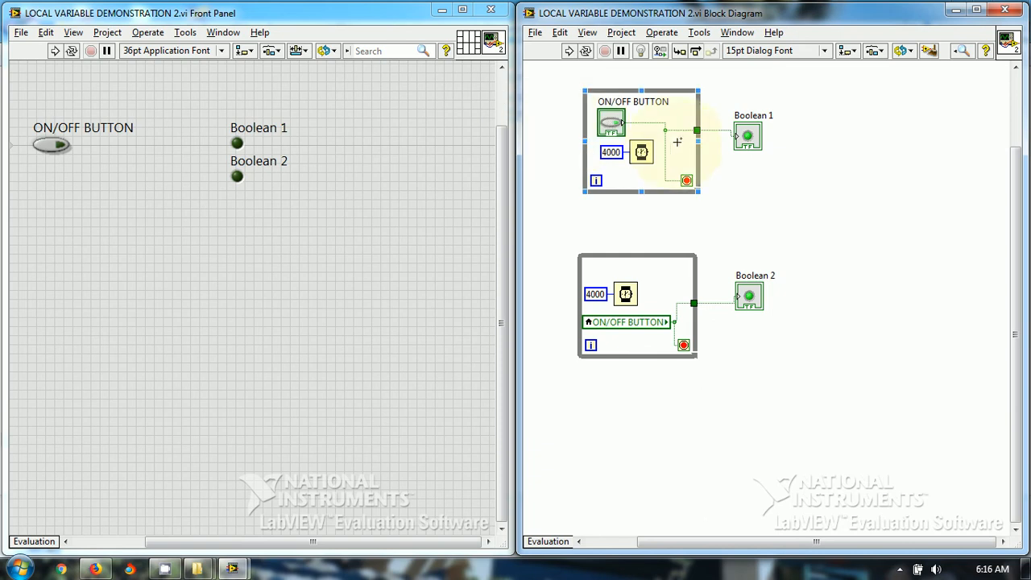
left_click(665, 287)
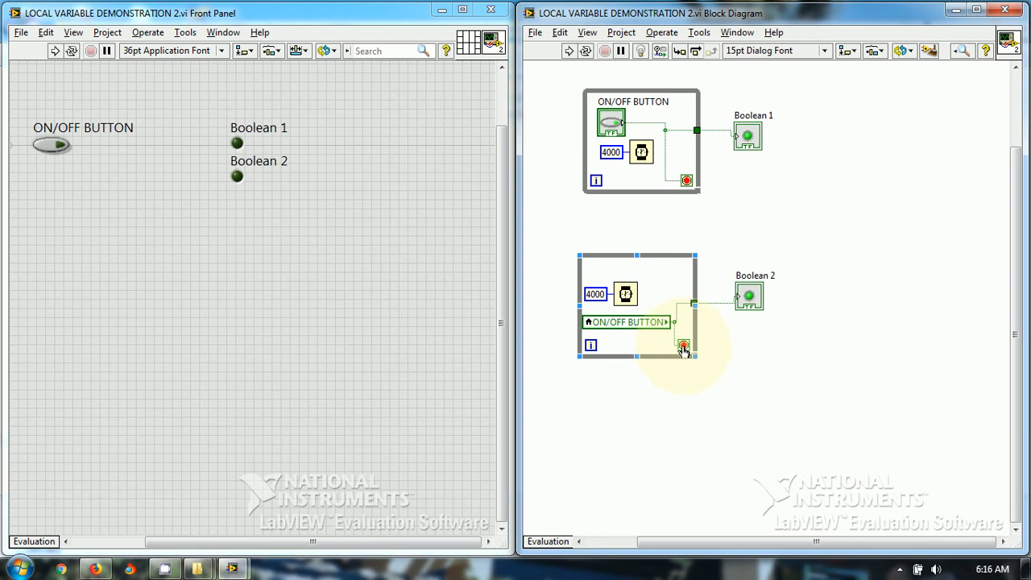
left_click(666, 344)
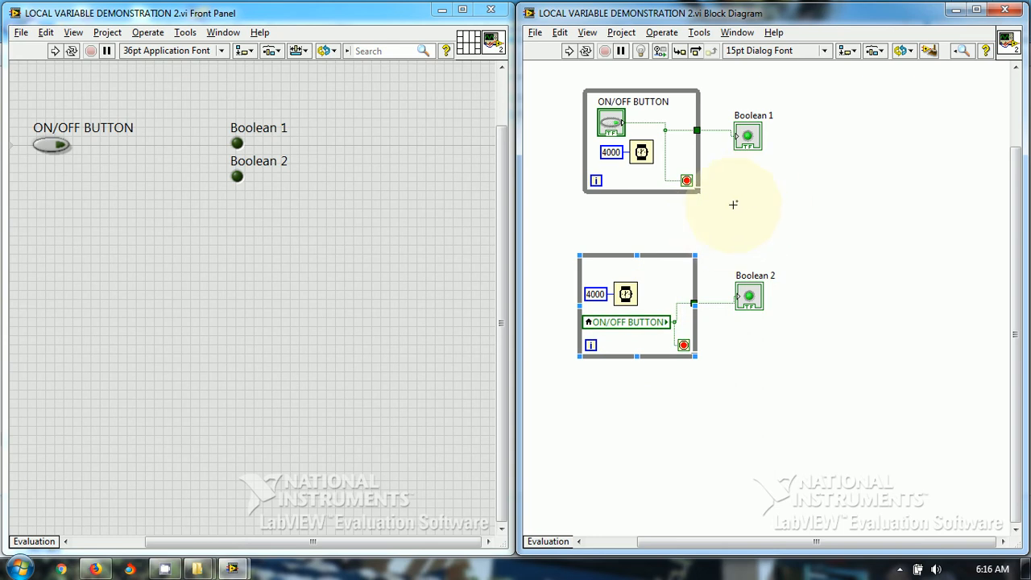
right_click(727, 216)
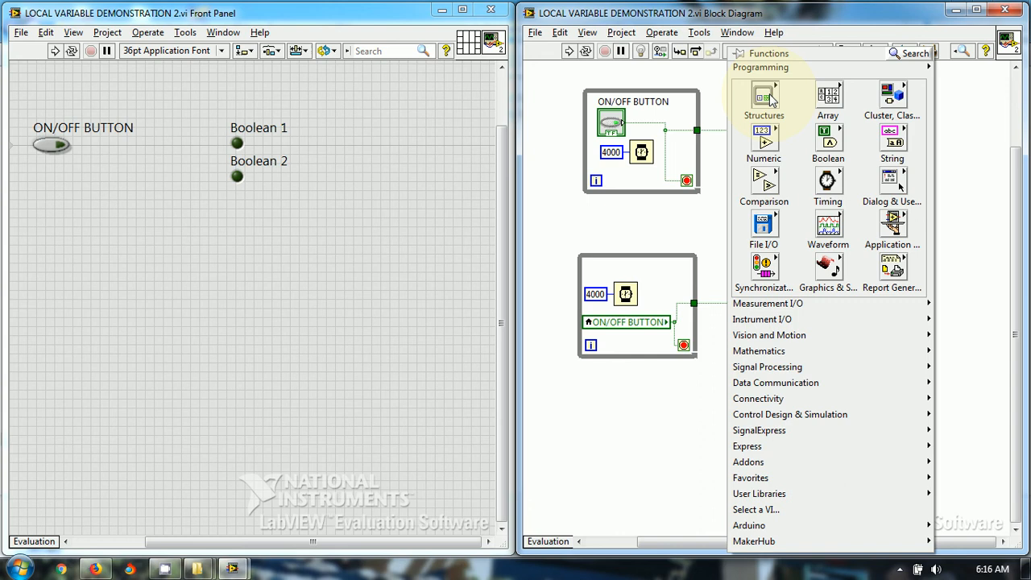
mouse_move(764, 99)
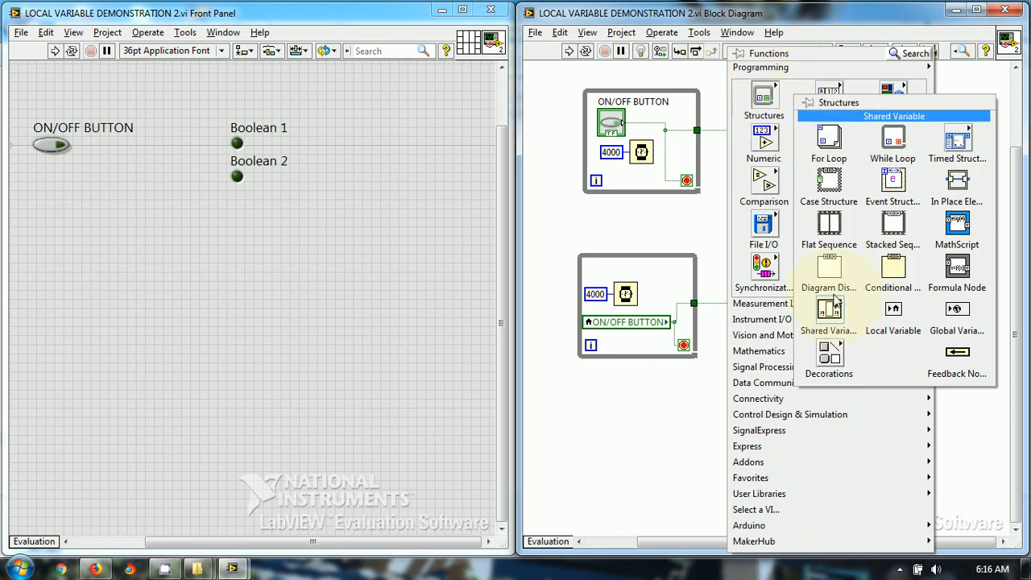
left_click(892, 310)
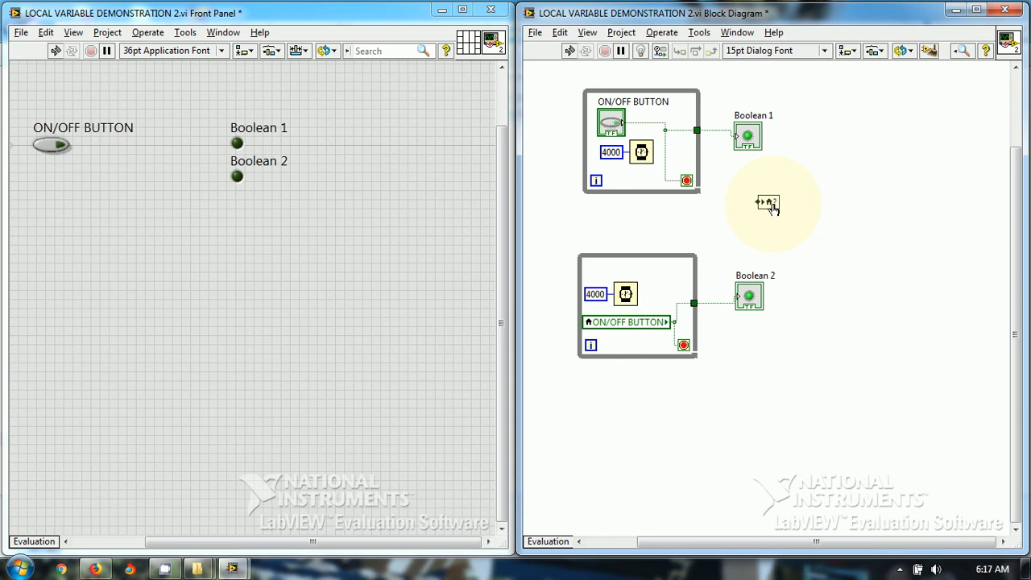
right_click(769, 205)
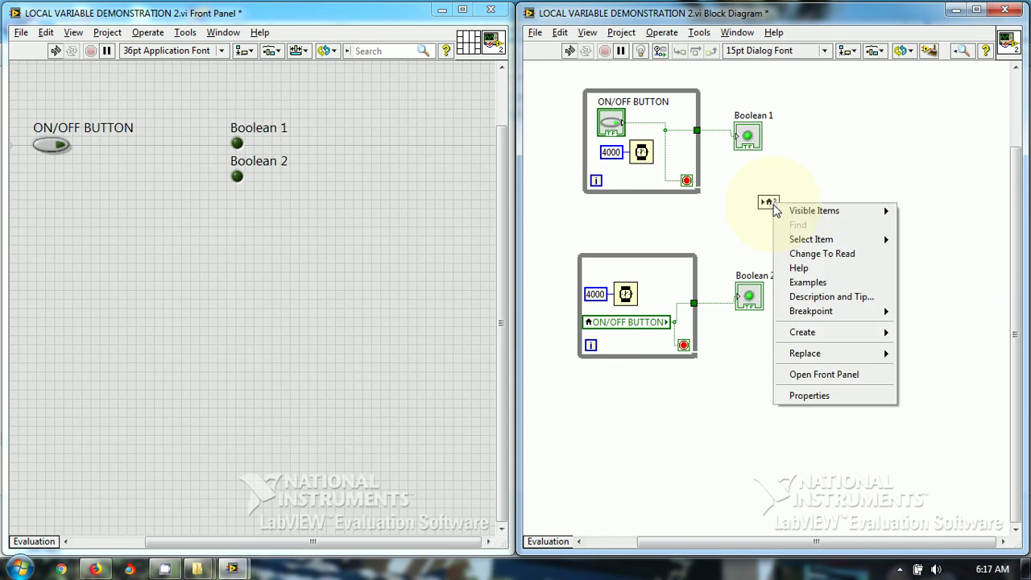
left_click(823, 254)
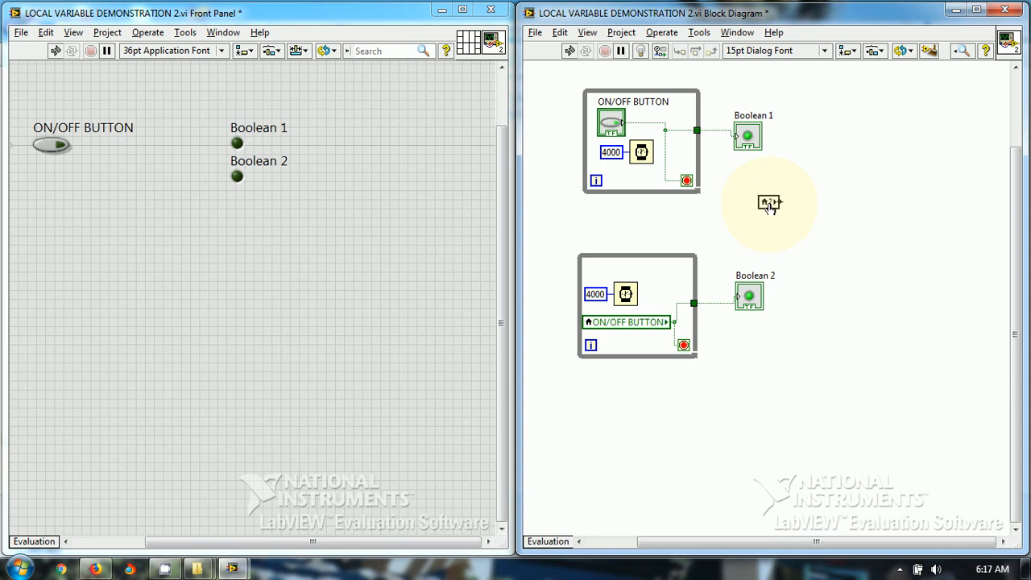
left_click(769, 203)
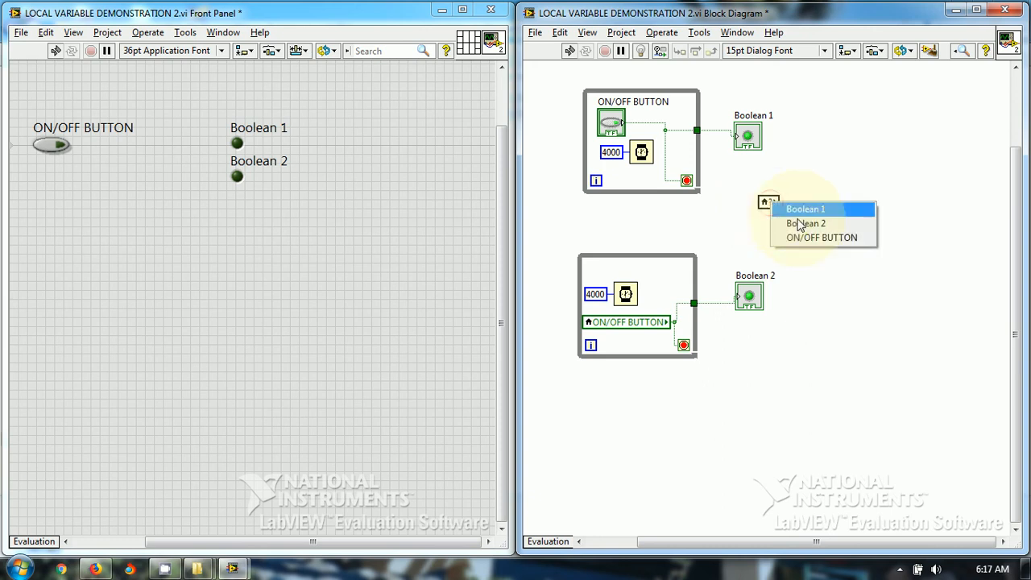
left_click(822, 238)
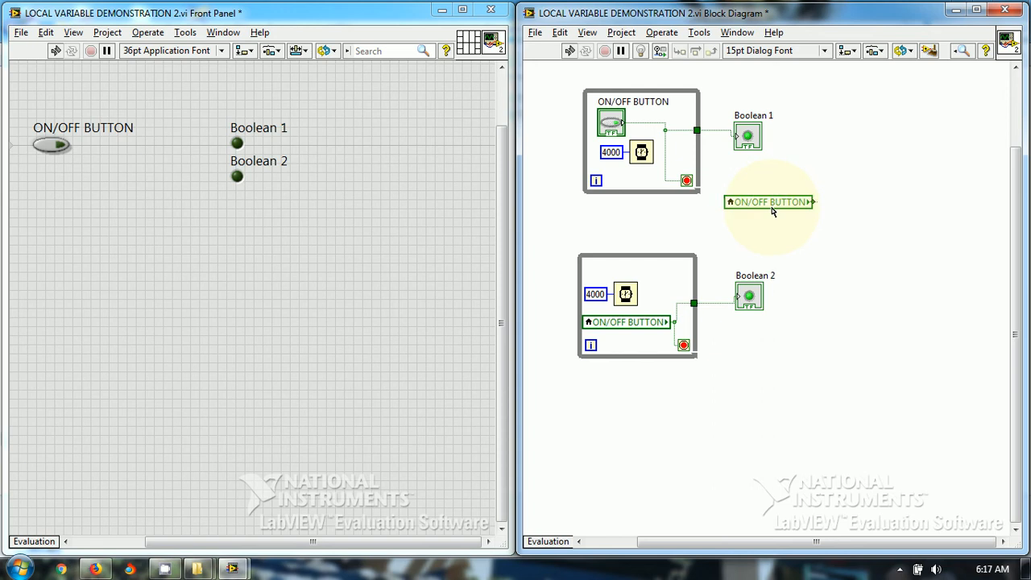
mouse_move(771, 206)
left_mouse_down()
mouse_move(625, 272)
mouse_move(627, 235)
left_mouse_up()
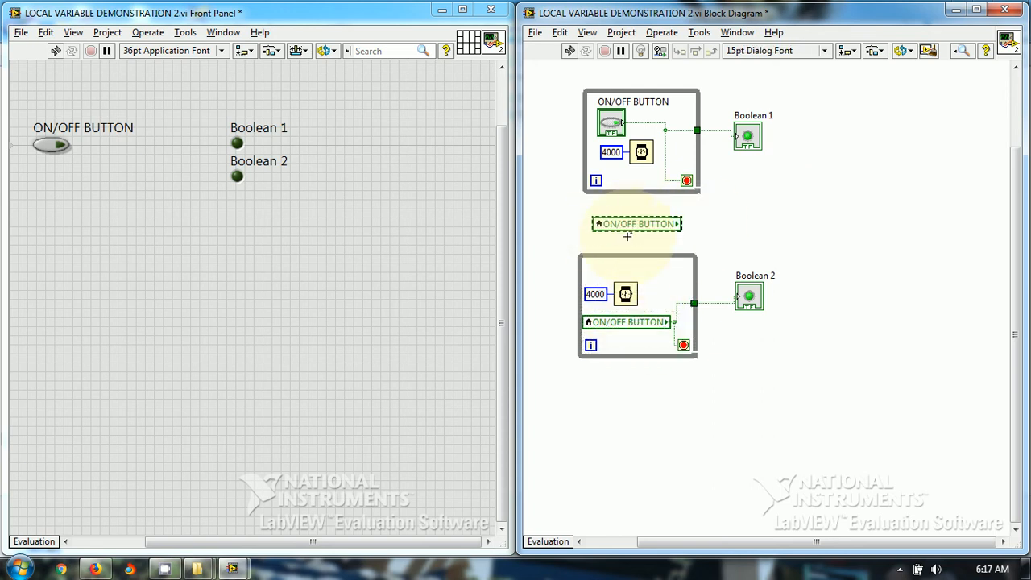
key("Delete")
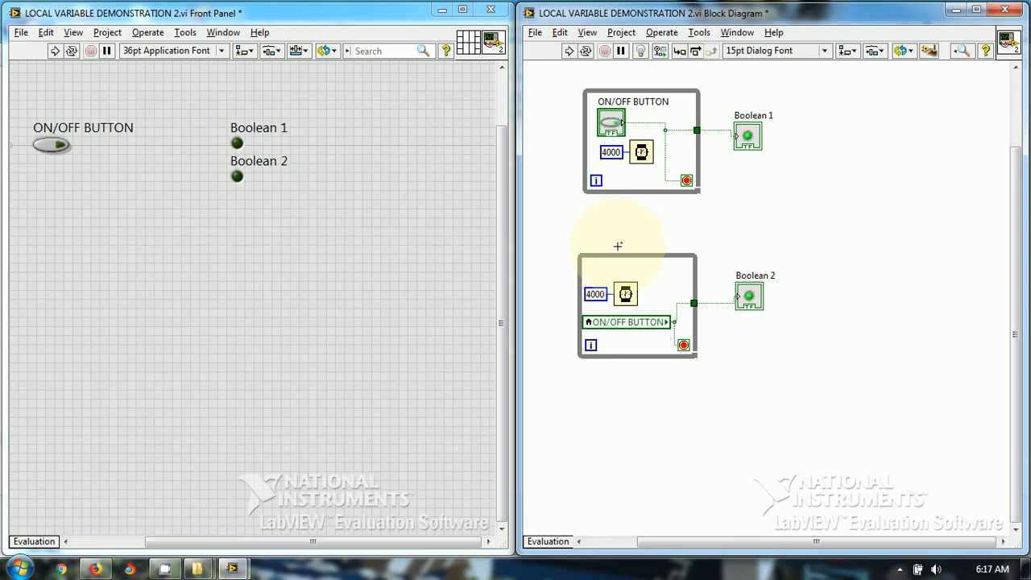
left_click(612, 191)
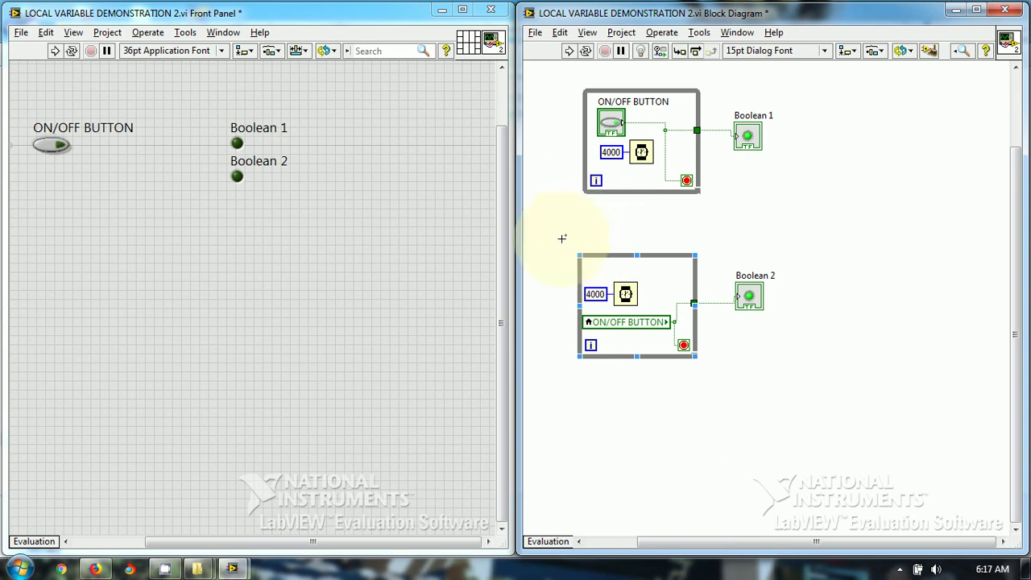
Run demonstration 2, switch the ON/OFF BUTTON on to light Boolean 1 and 2, then stop the VI.
left_click(569, 51)
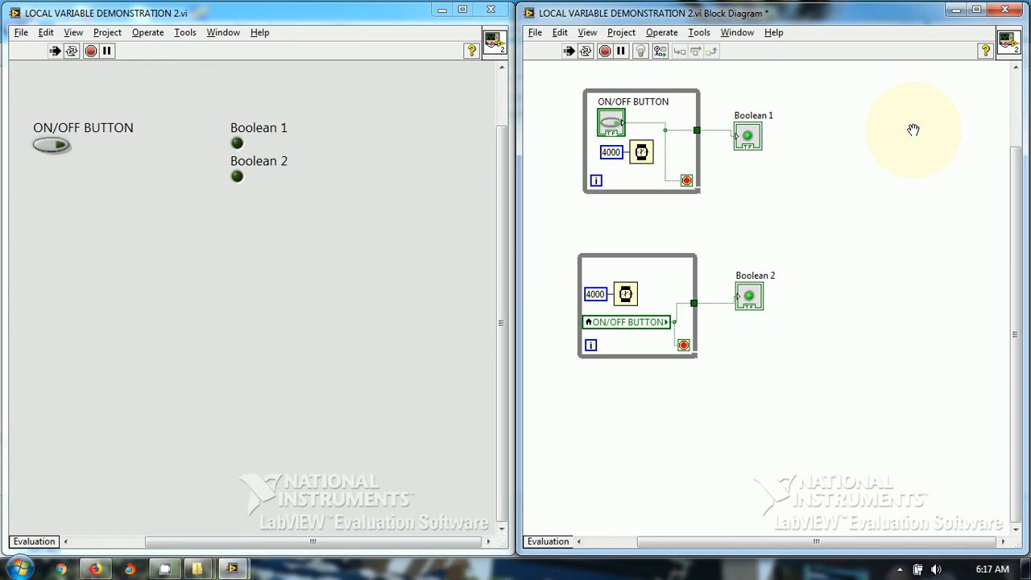
left_click(60, 147)
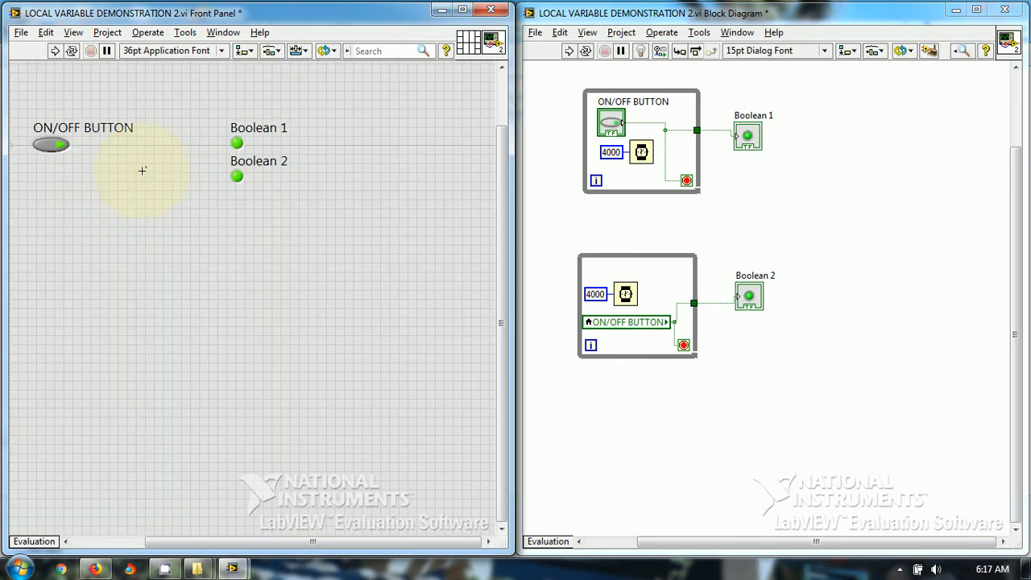
left_click(258, 128)
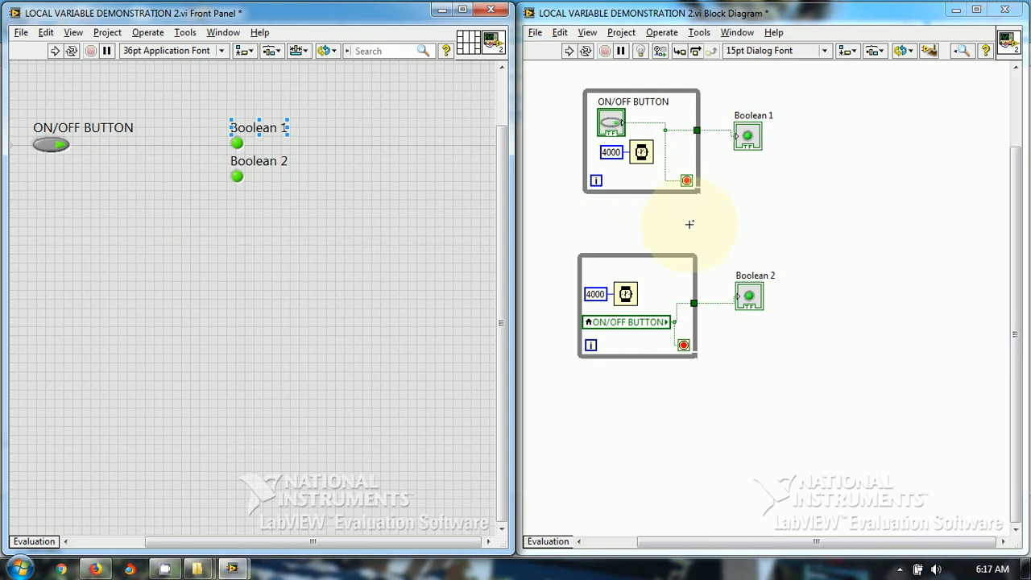
left_click(630, 225)
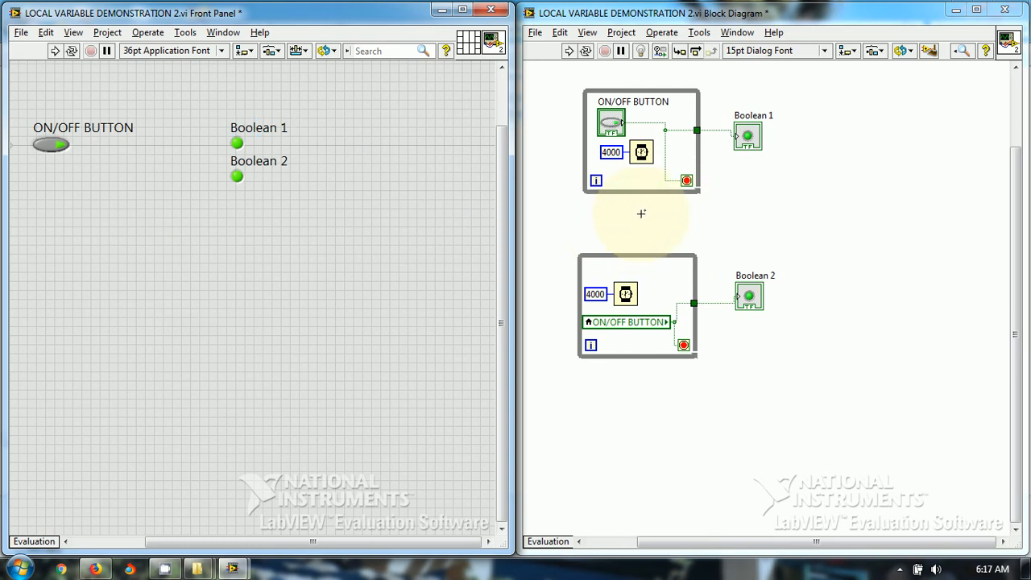